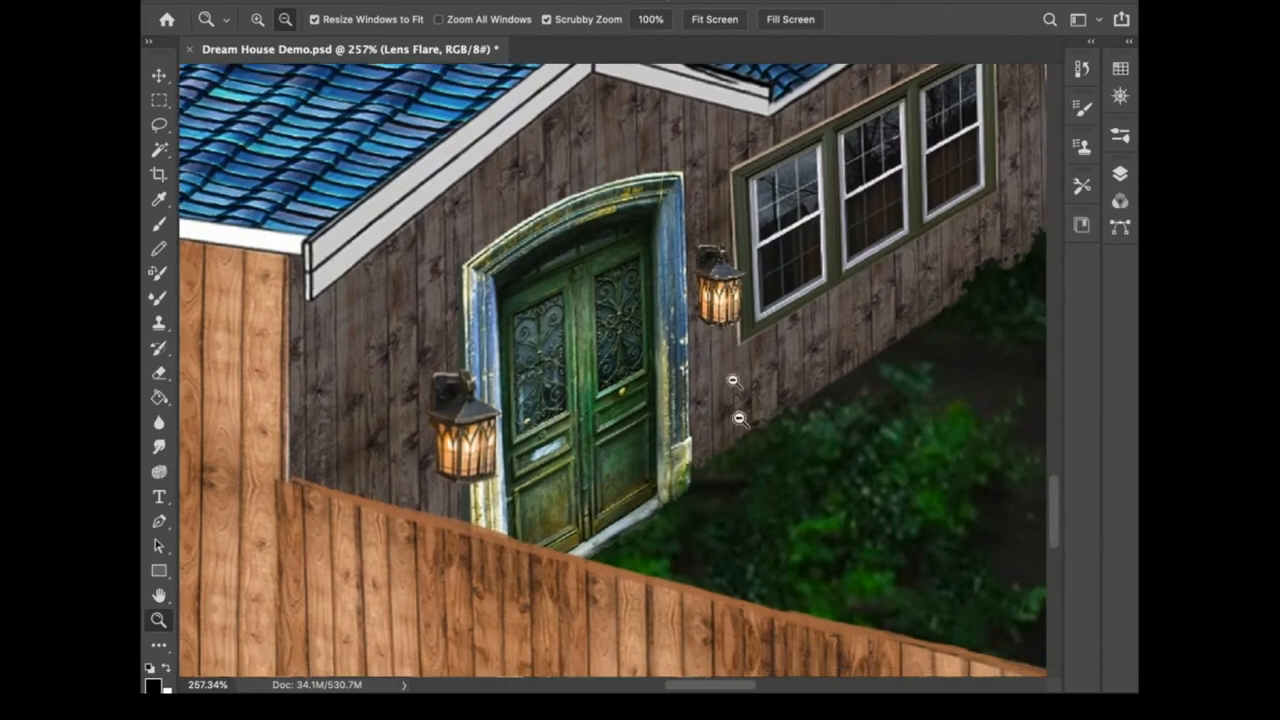
- Select the Lamps group and toggle its visibility off and on to compare the lamp lighting
drag(736, 478, 706, 441)
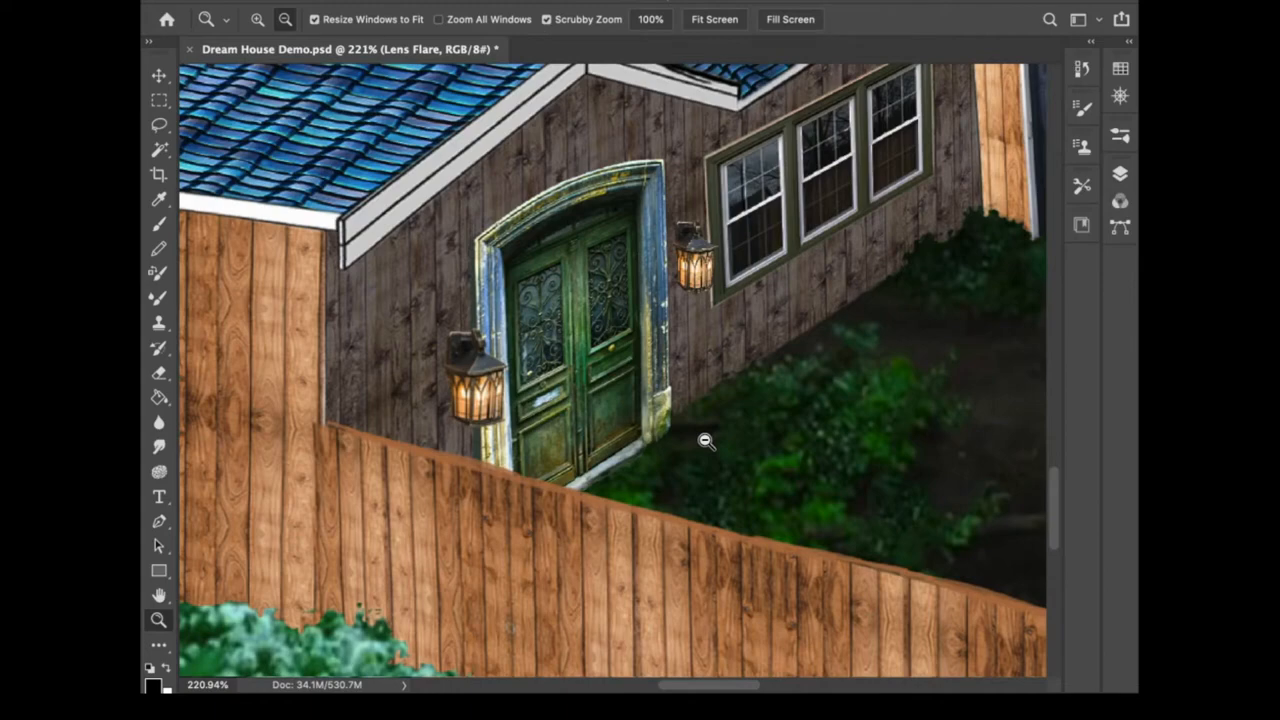
drag(702, 270, 722, 417)
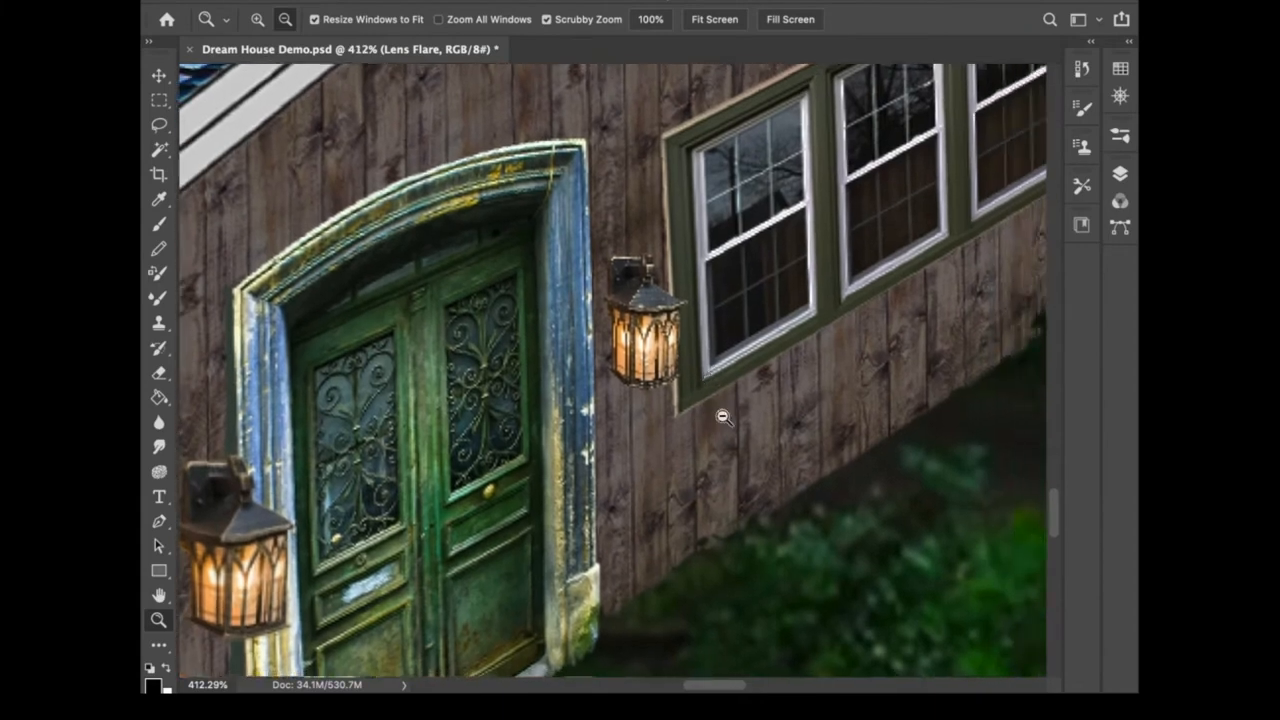
click(1120, 173)
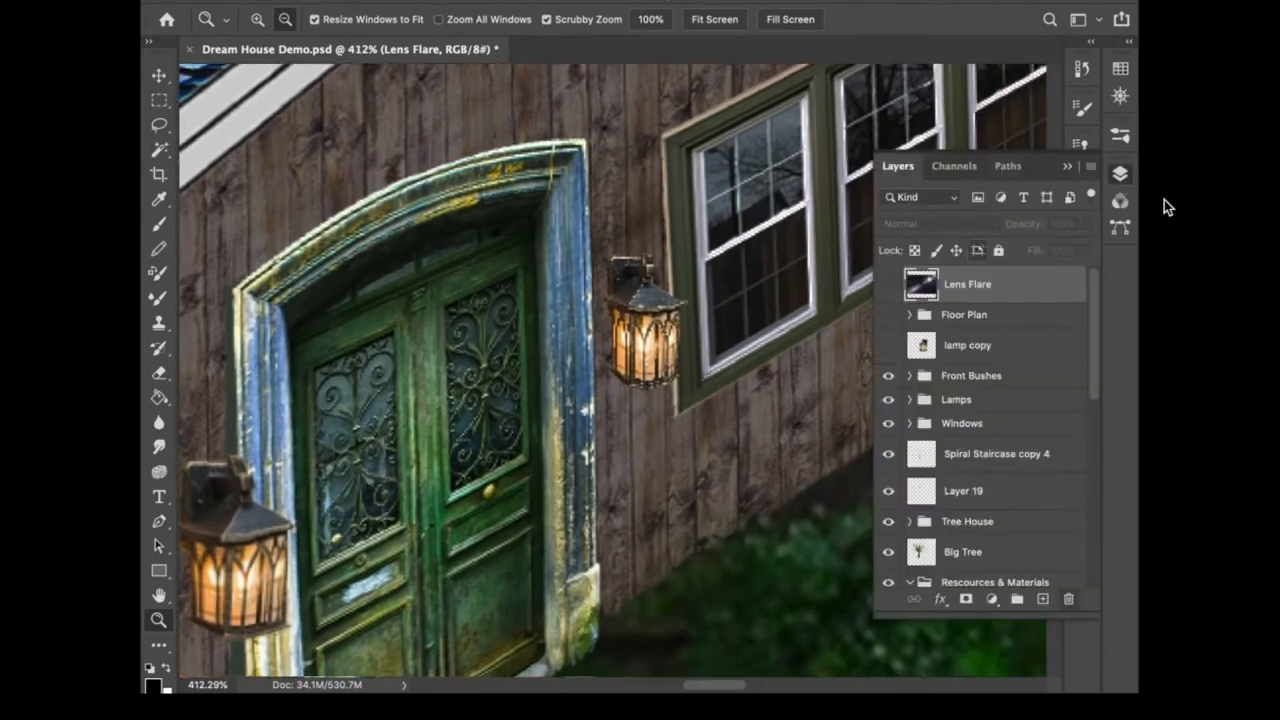
click(978, 348)
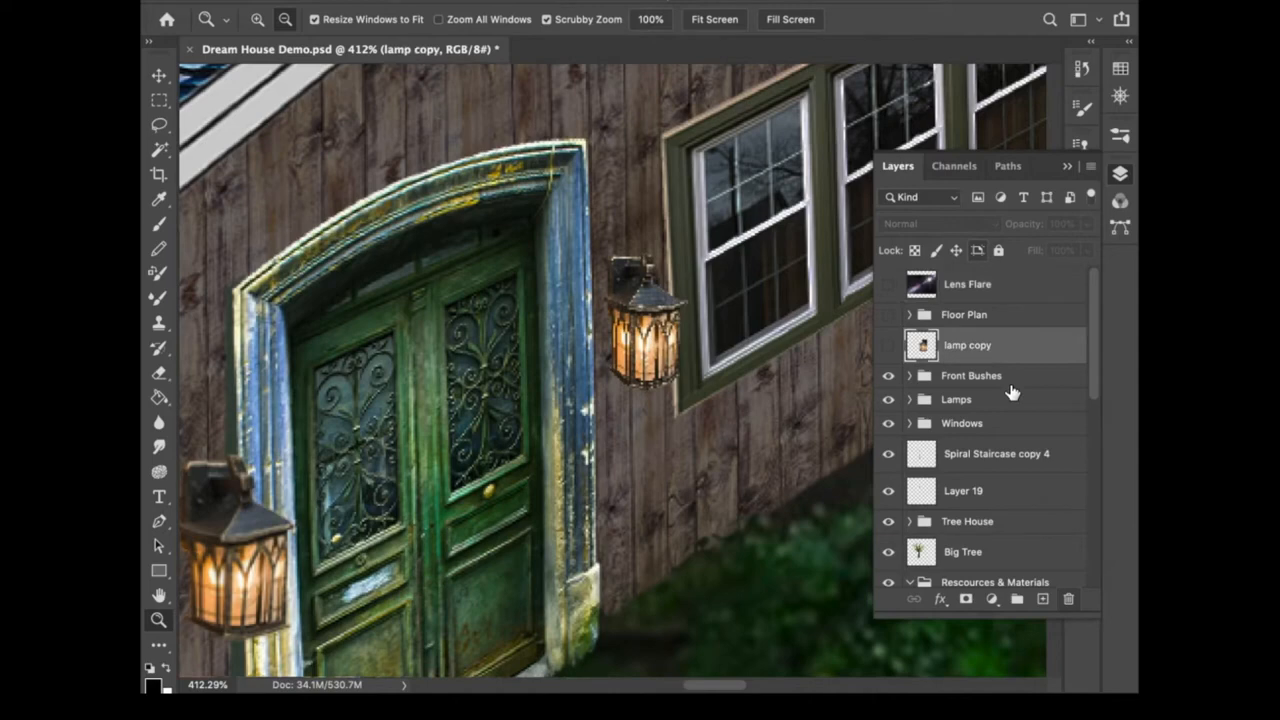
click(1010, 385)
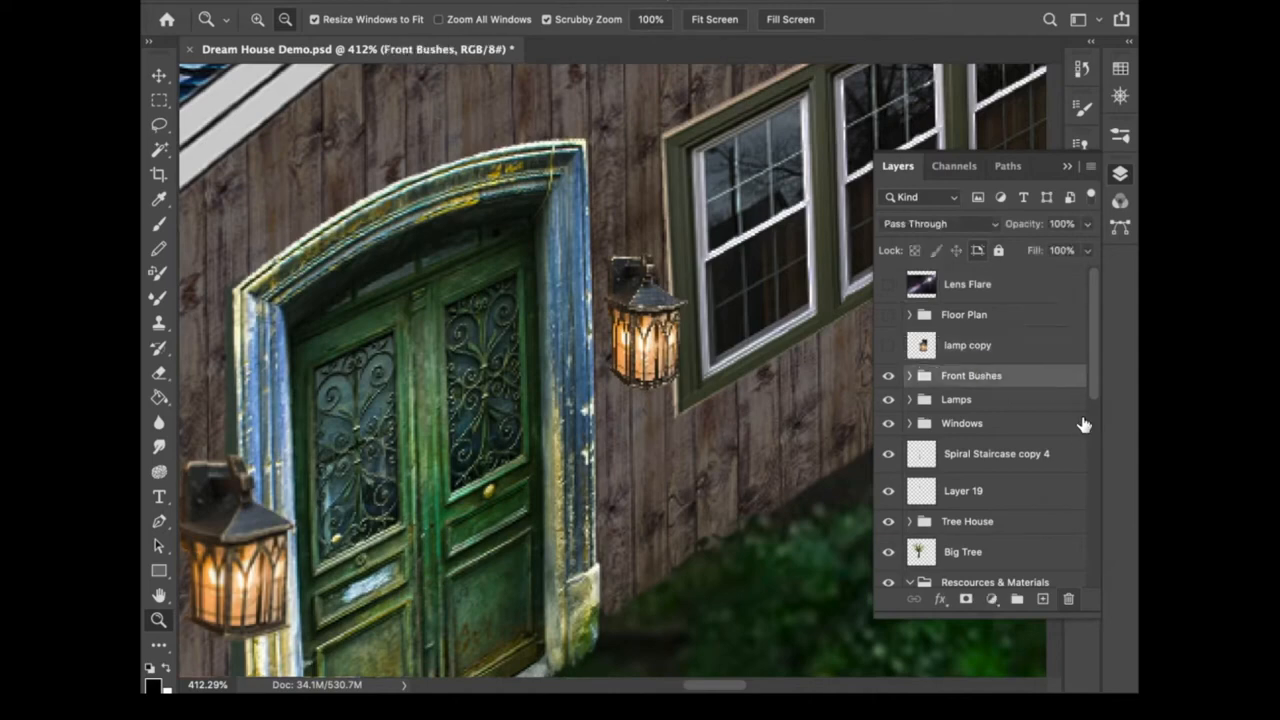
click(1076, 406)
click(889, 401)
click(889, 401)
click(889, 401)
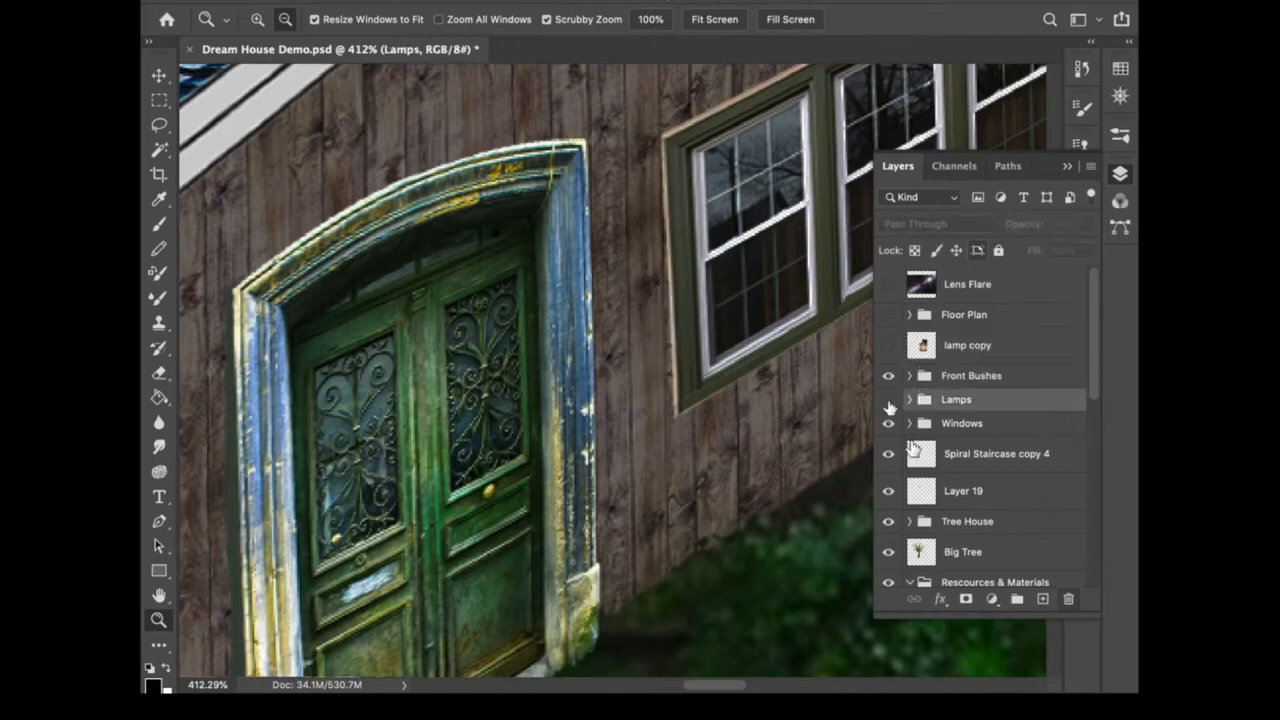
click(889, 401)
- Add a new layer above the Lamps group, pick the Gradient tool and confirm its gradient settings
click(1042, 598)
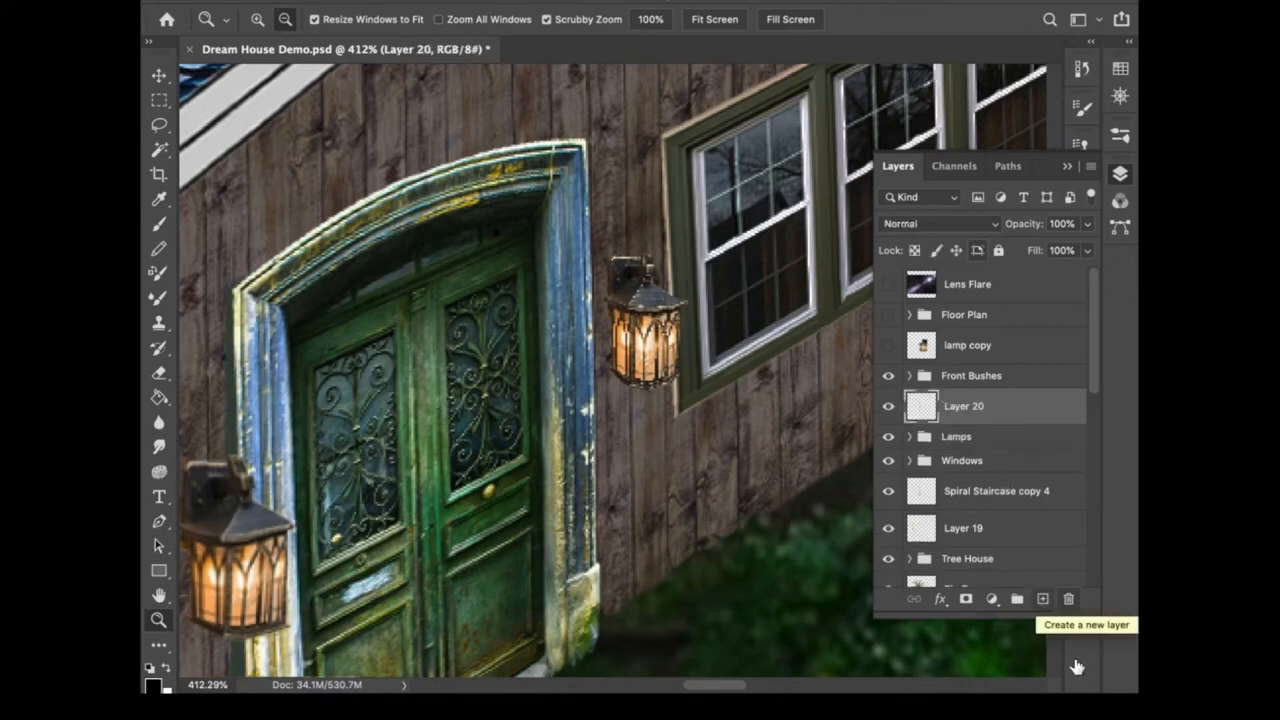
click(1120, 173)
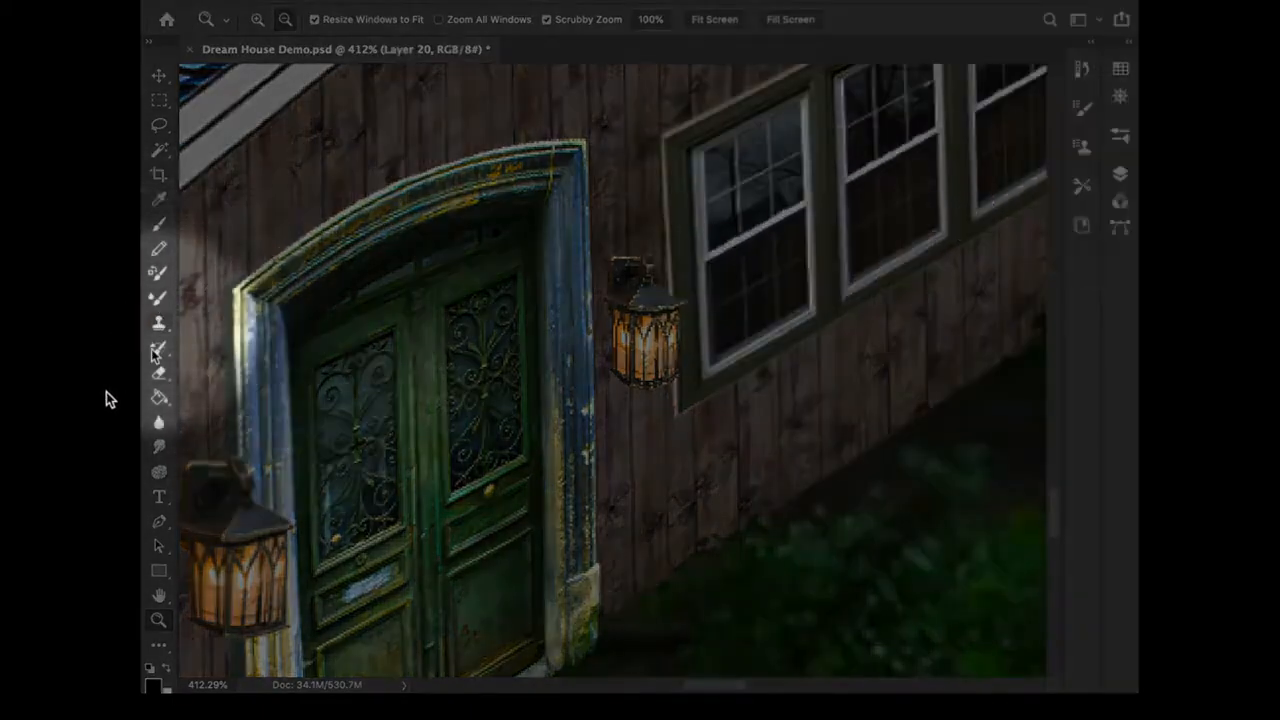
click(159, 401)
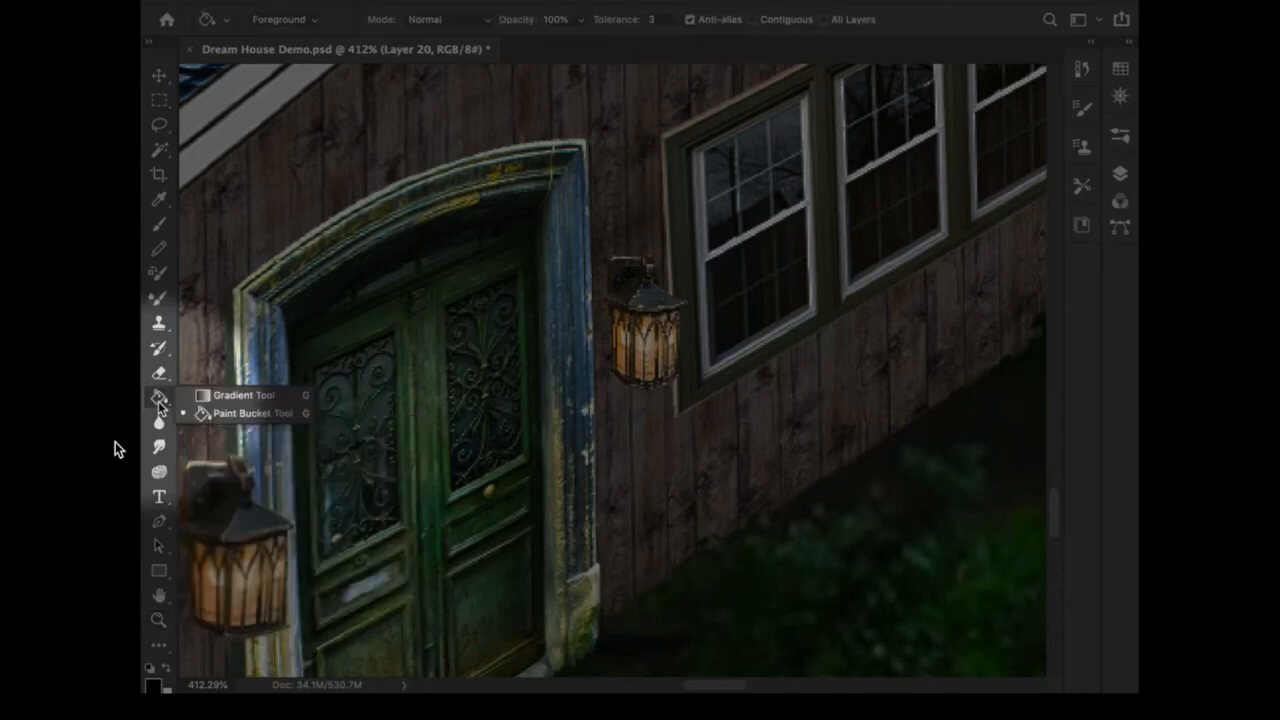
click(232, 398)
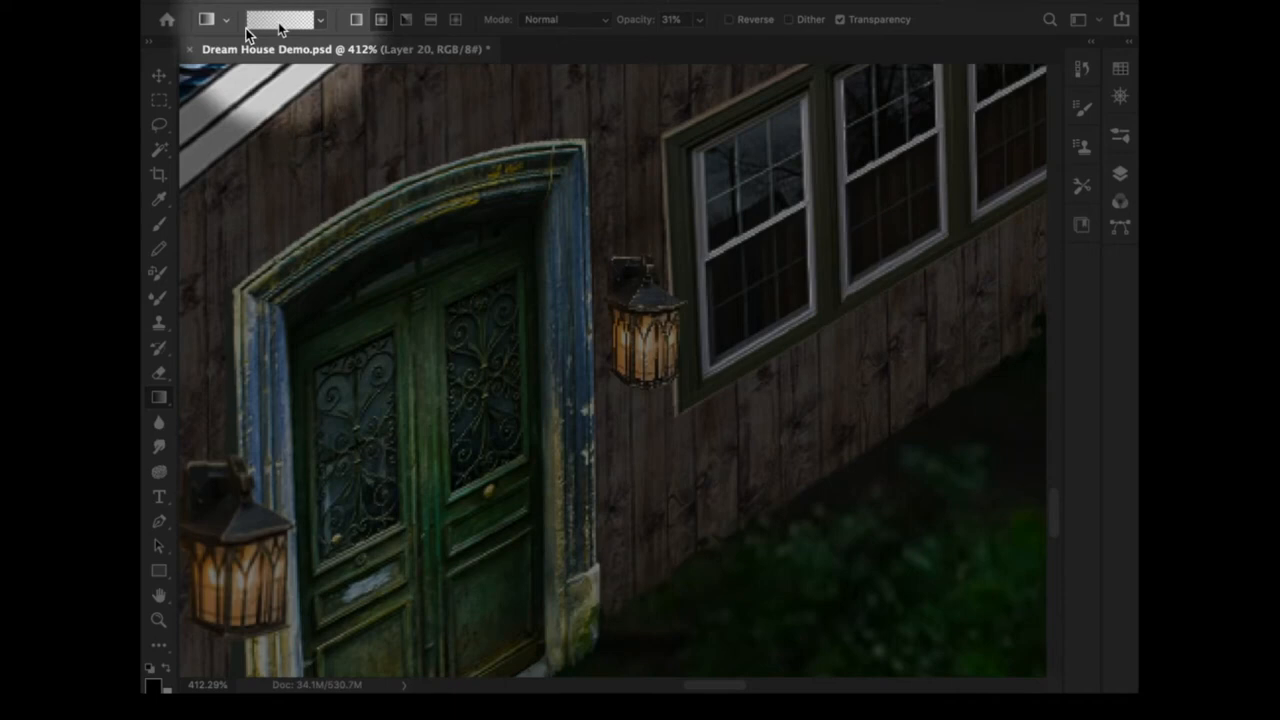
key(i)
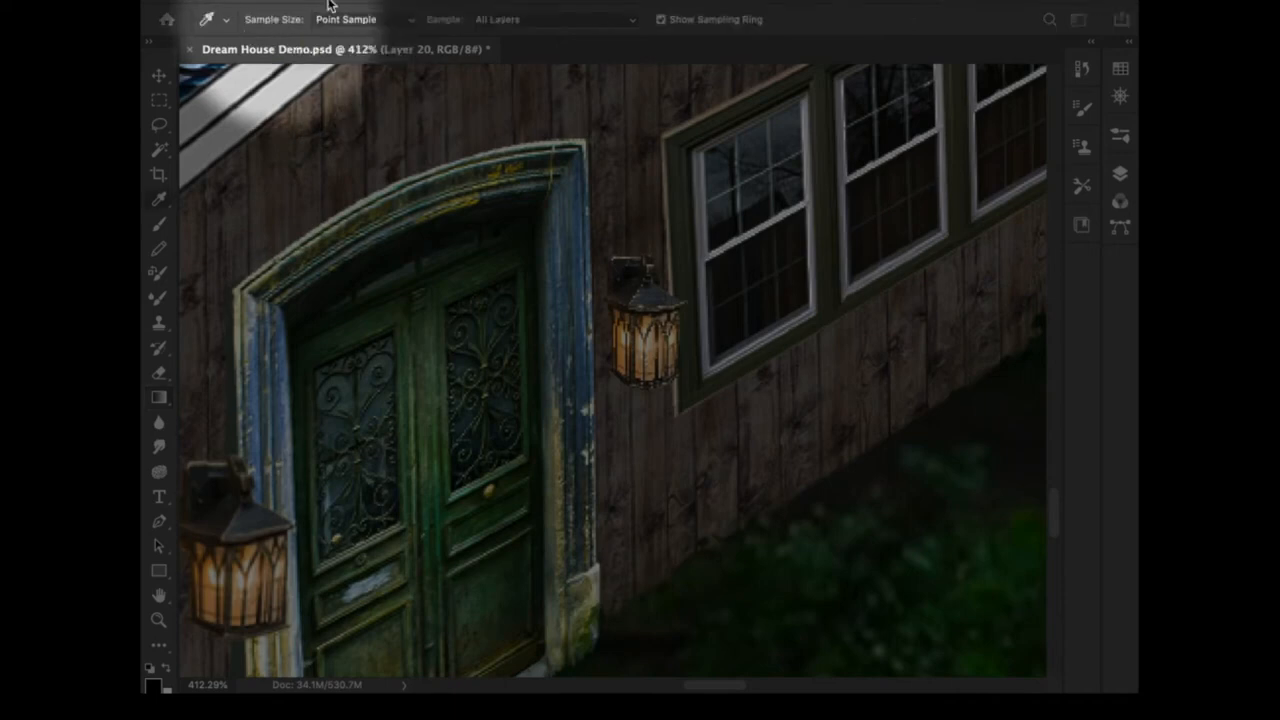
drag(141, 66, 321, 103)
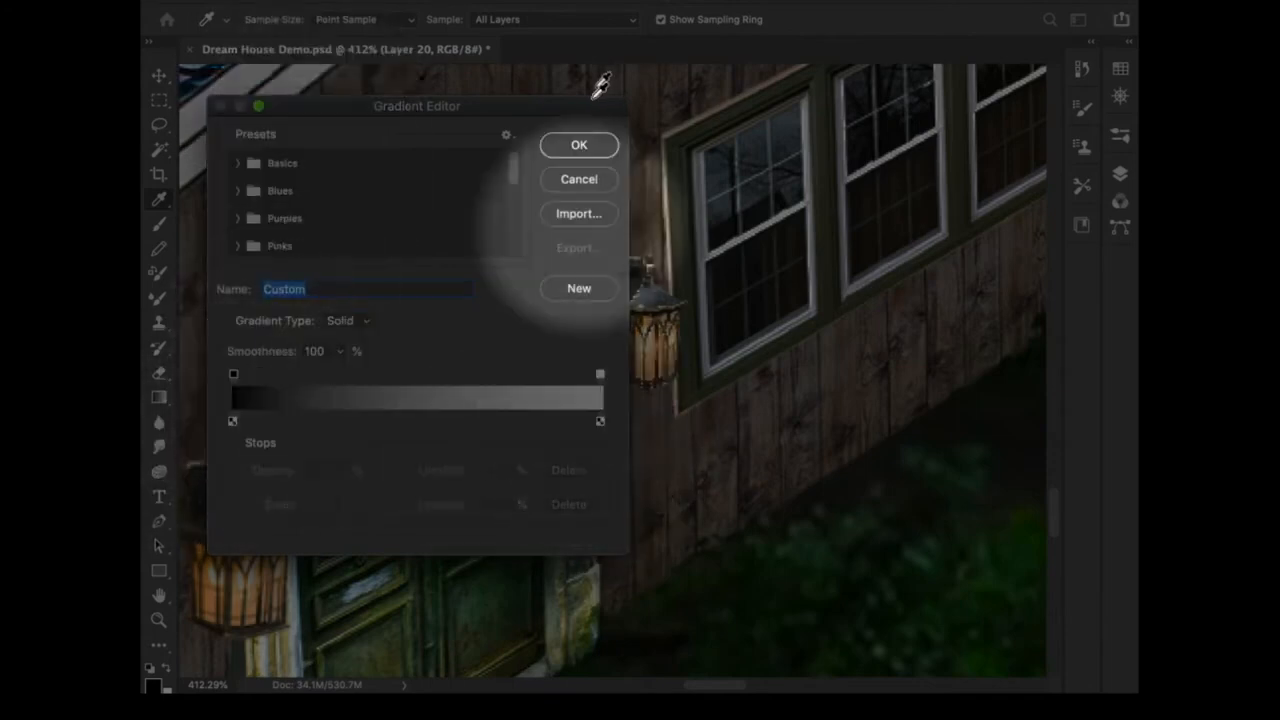
click(578, 145)
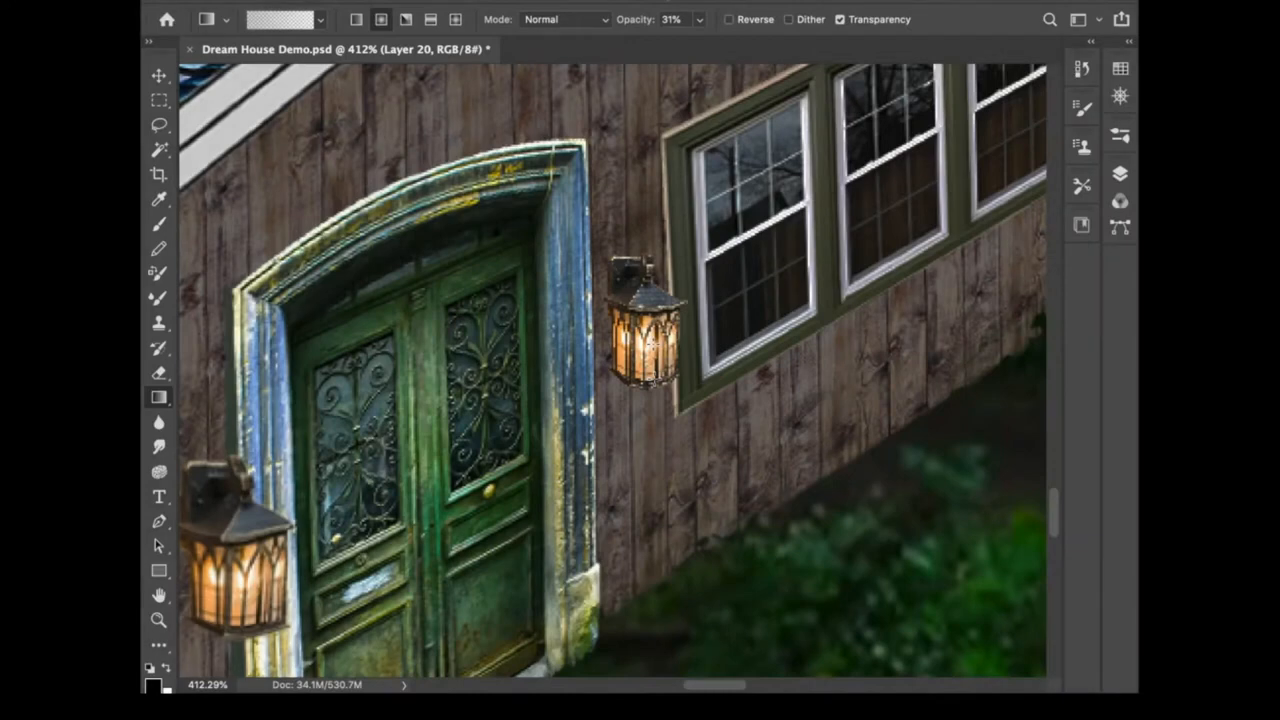
- Sample the right lamp's glow colour and draw a radial gradient glow outward from that lamp
key(i)
click(648, 340)
drag(647, 343, 659, 372)
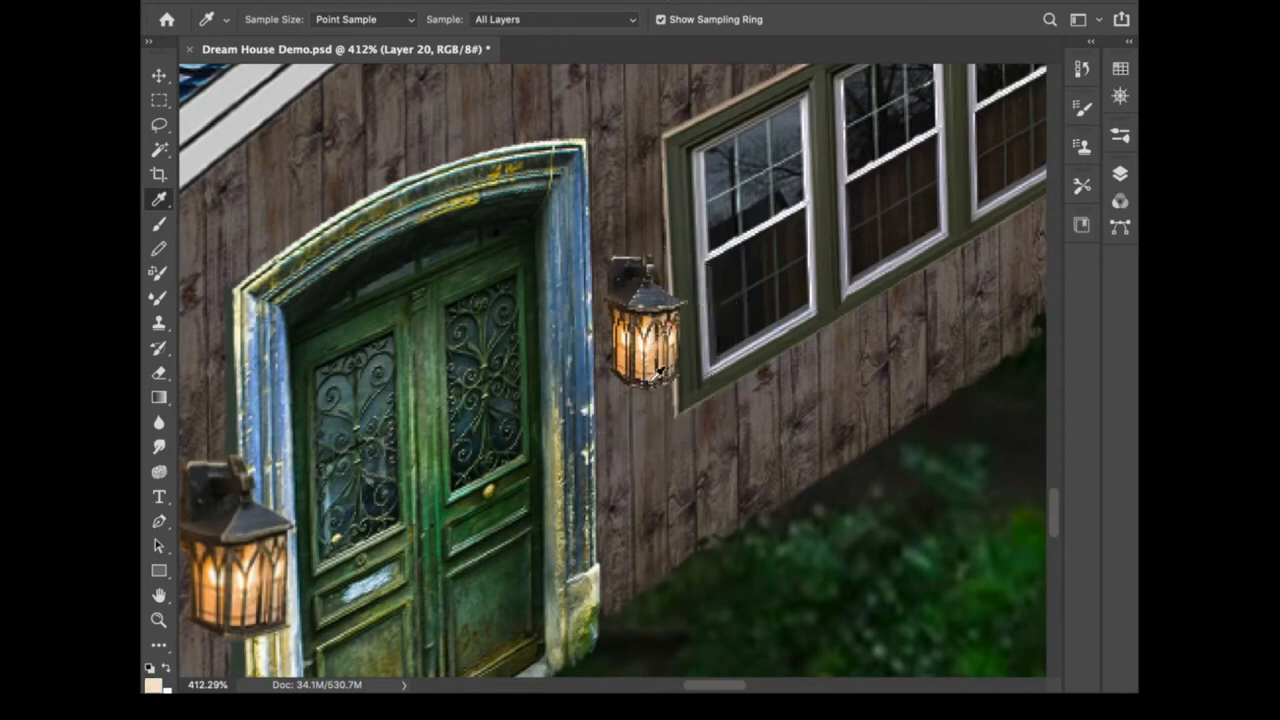
key(g)
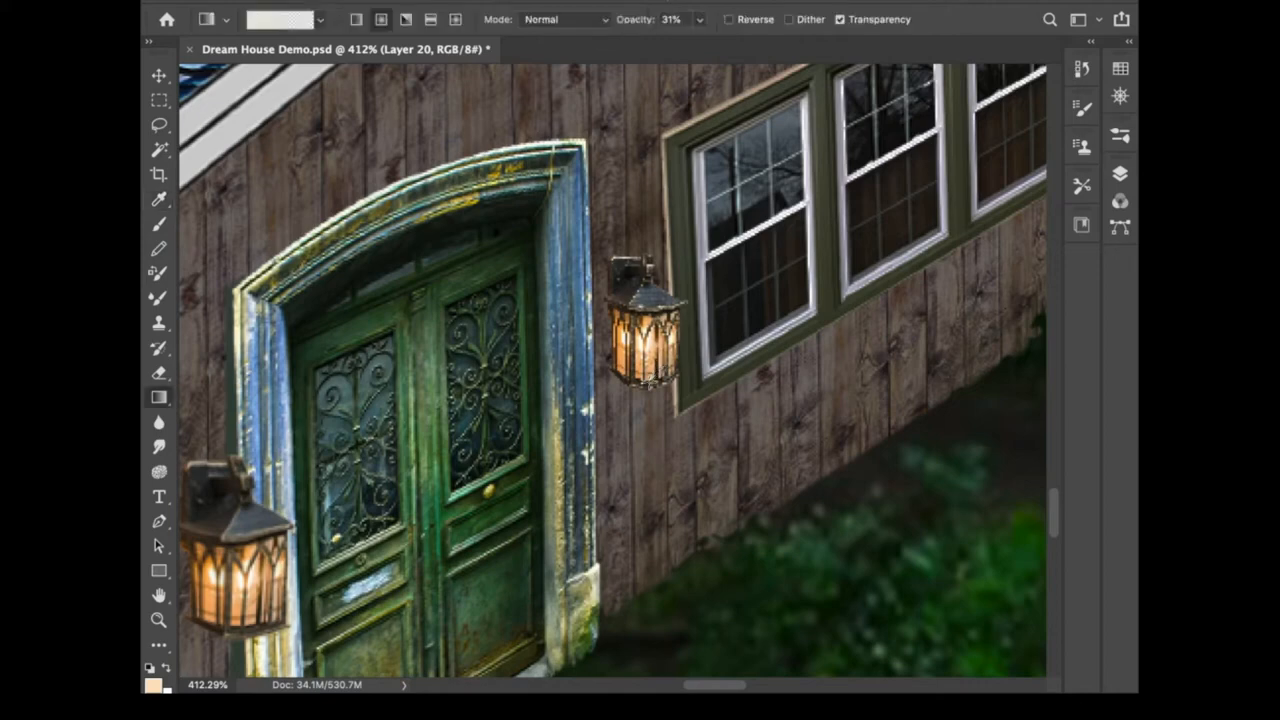
drag(649, 382, 791, 374)
key(super+shift+z)
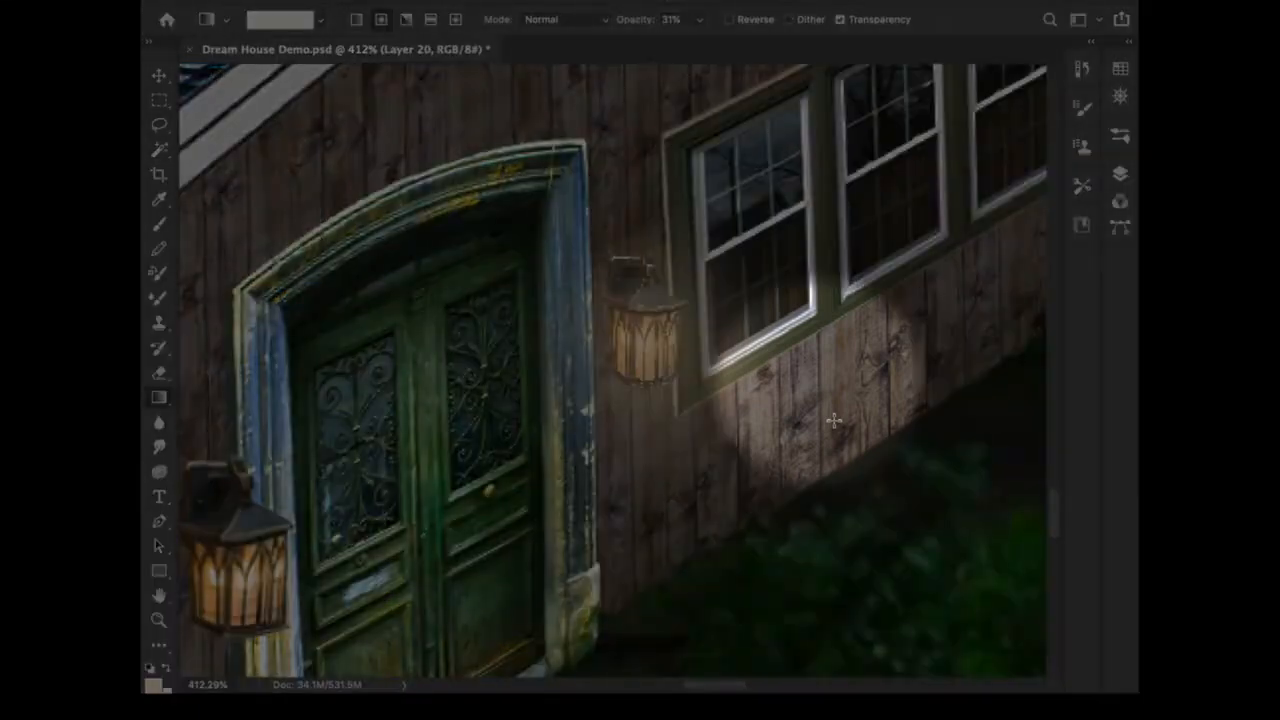
key(super+z)
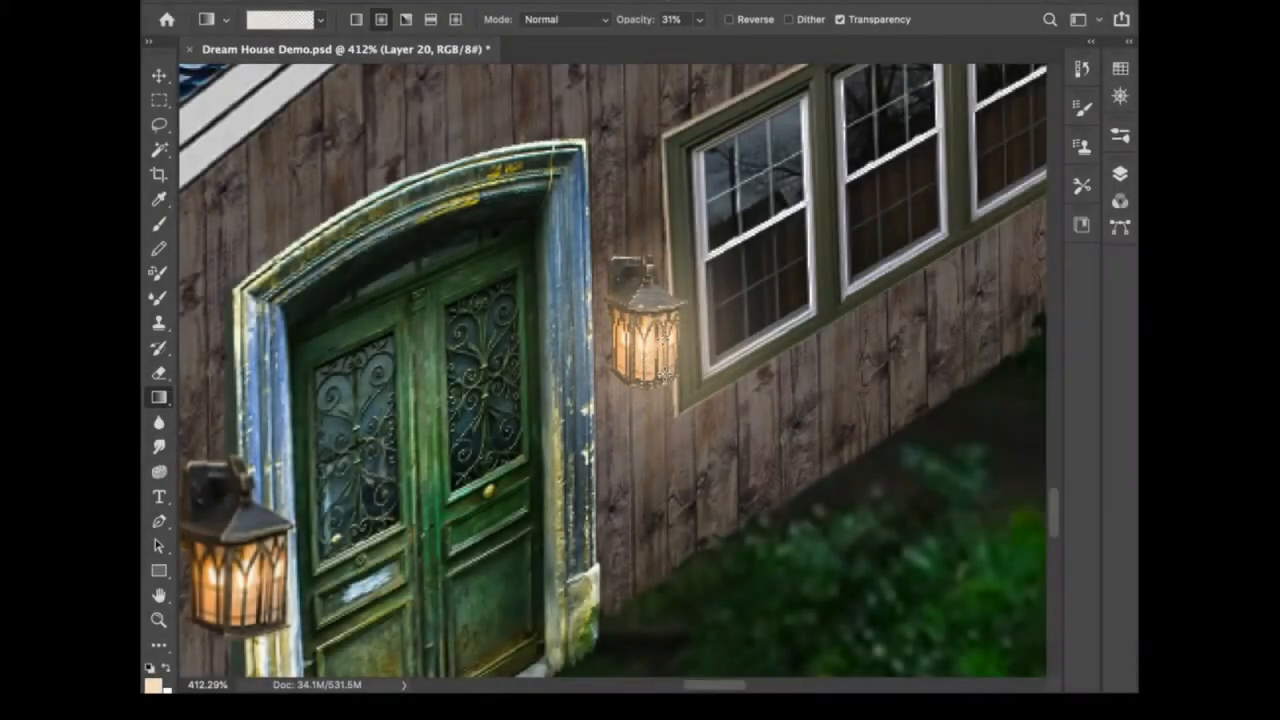
drag(660, 372, 765, 397)
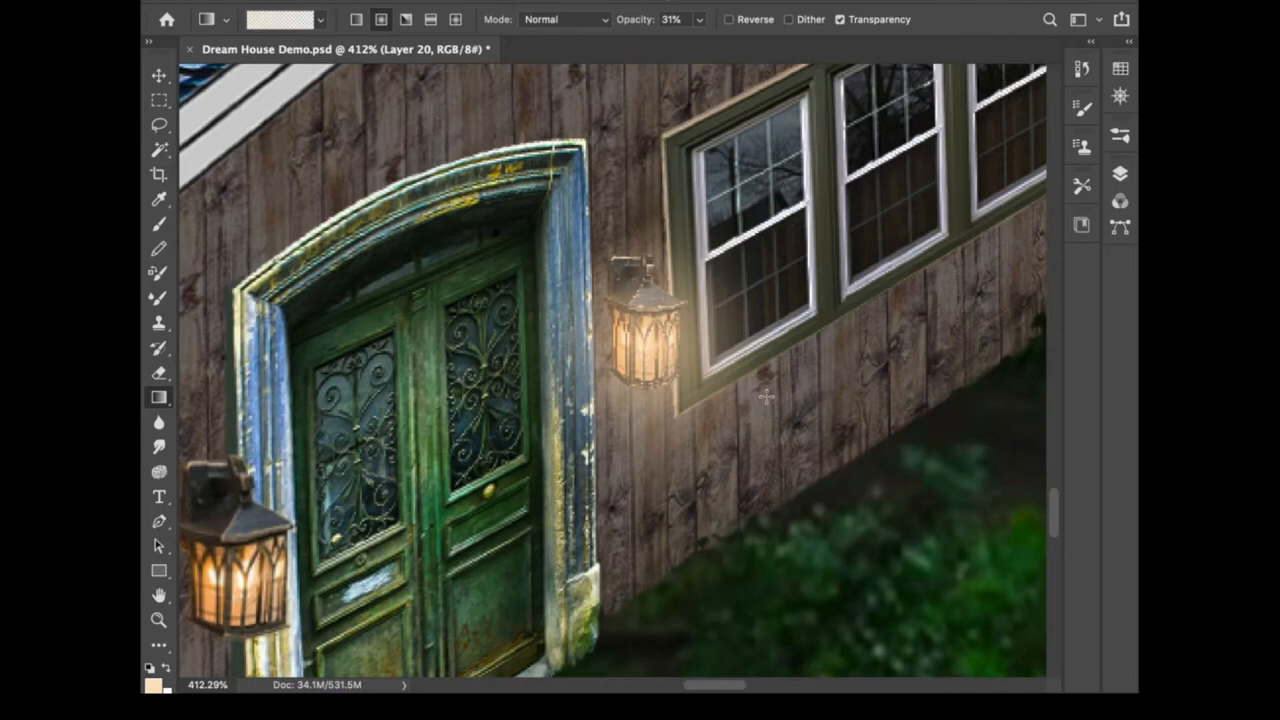
- Set a paler, less saturated foreground colour in the Color Picker and return to the Gradient tool
key(i)
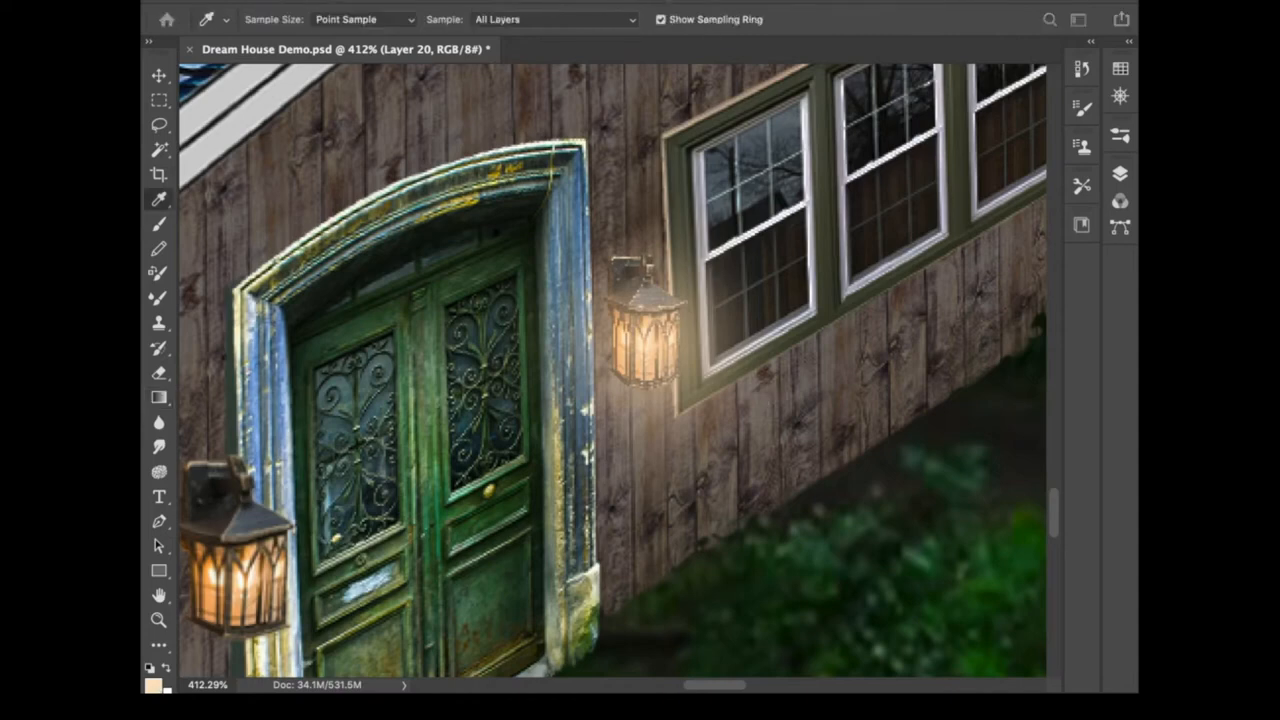
click(153, 685)
drag(194, 111, 496, 159)
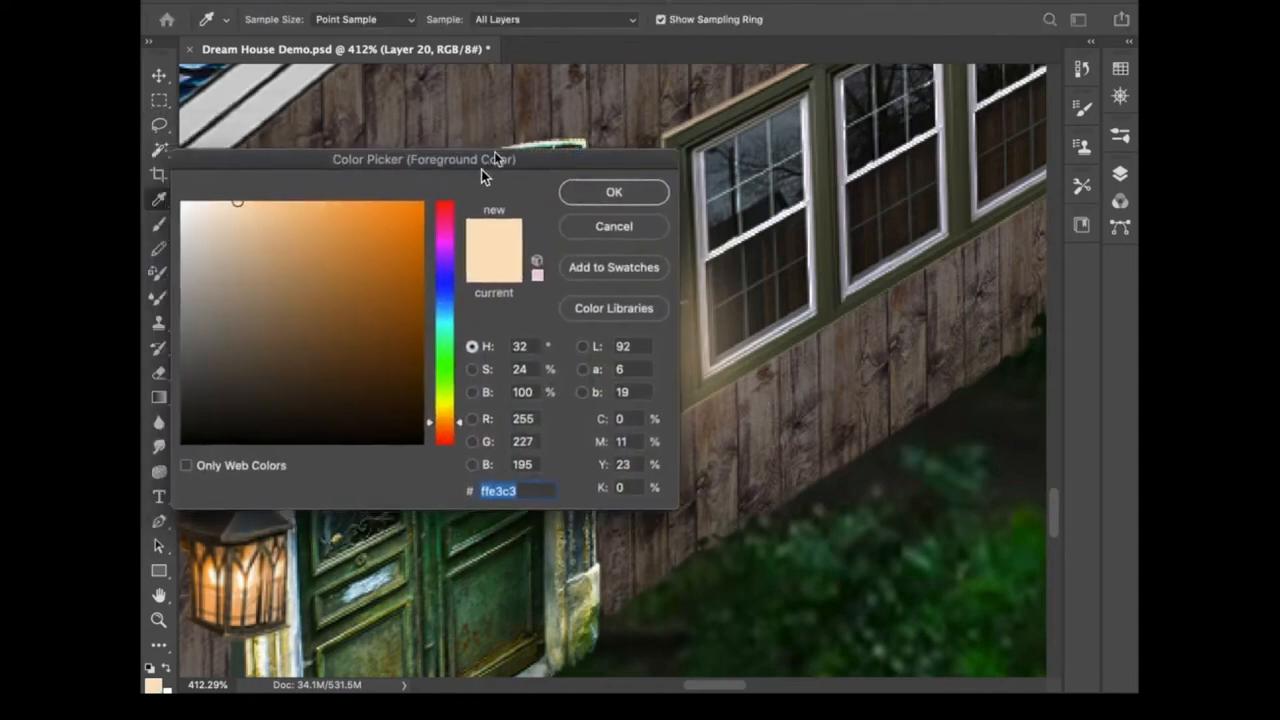
drag(194, 206, 195, 214)
click(614, 192)
key(g)
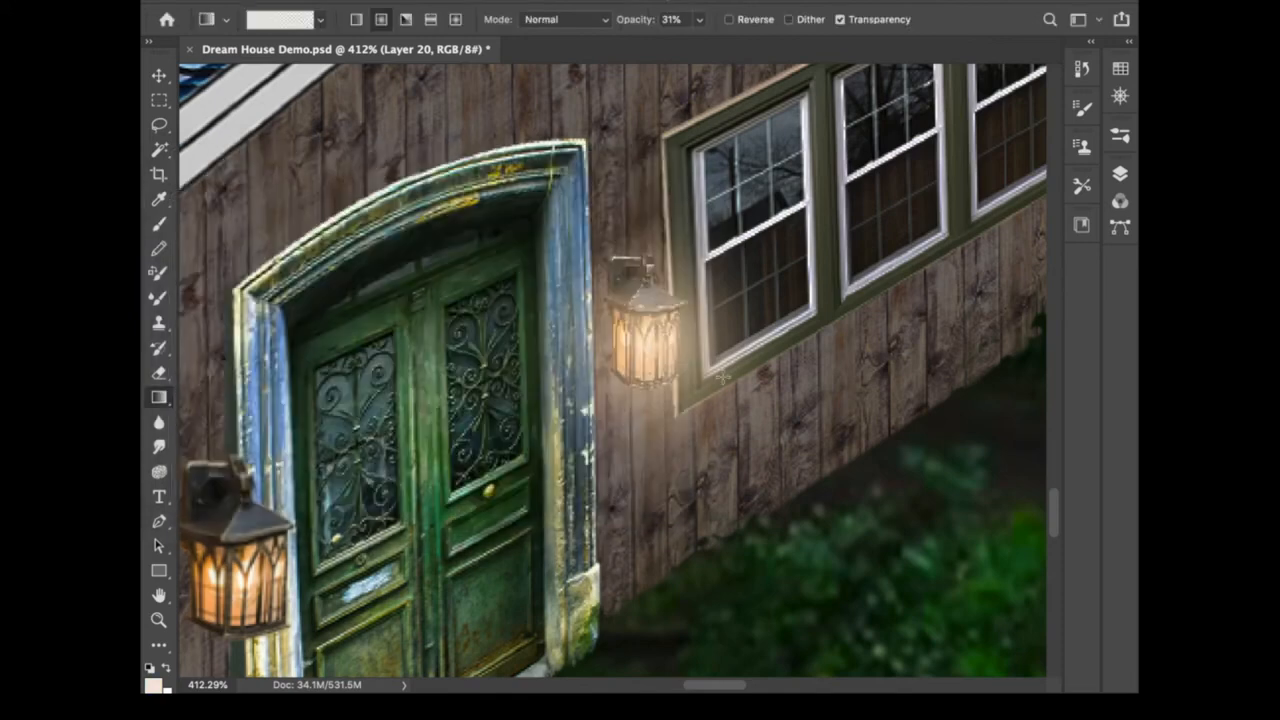
- Lower the new glow layer's opacity to 83%, keeping its blend mode at Normal
click(1120, 173)
drag(1028, 228, 1012, 229)
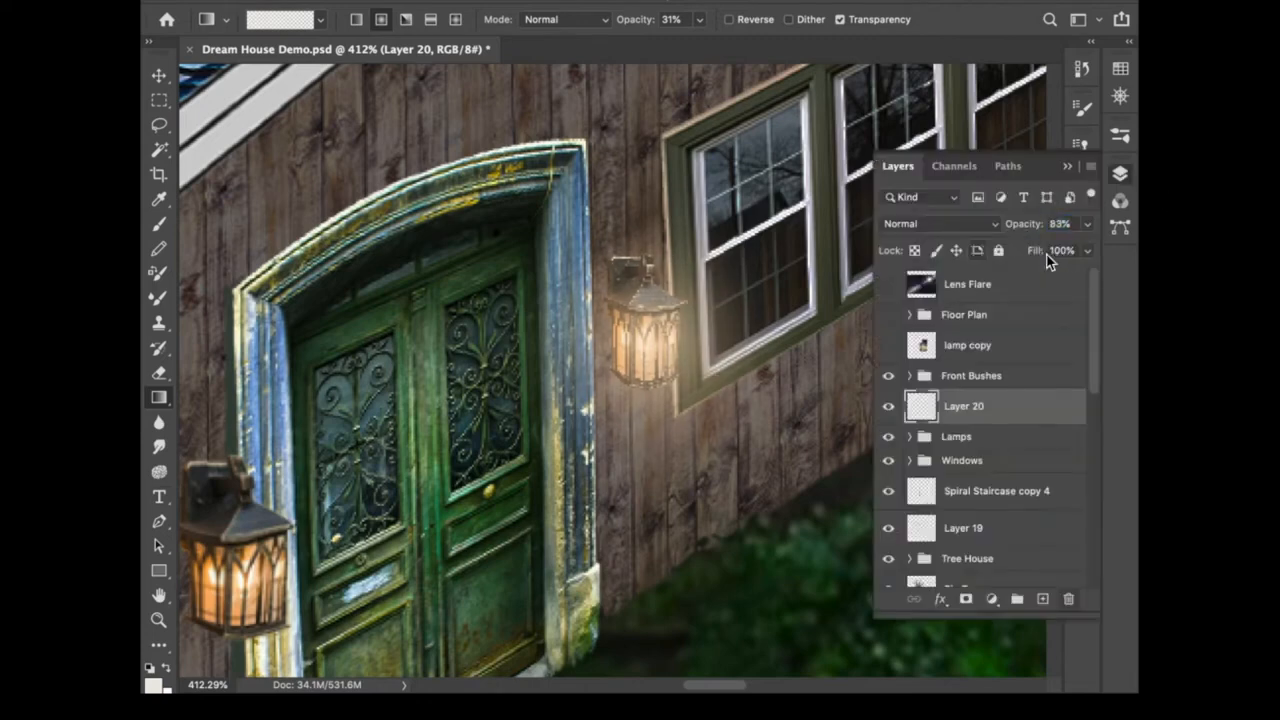
click(978, 224)
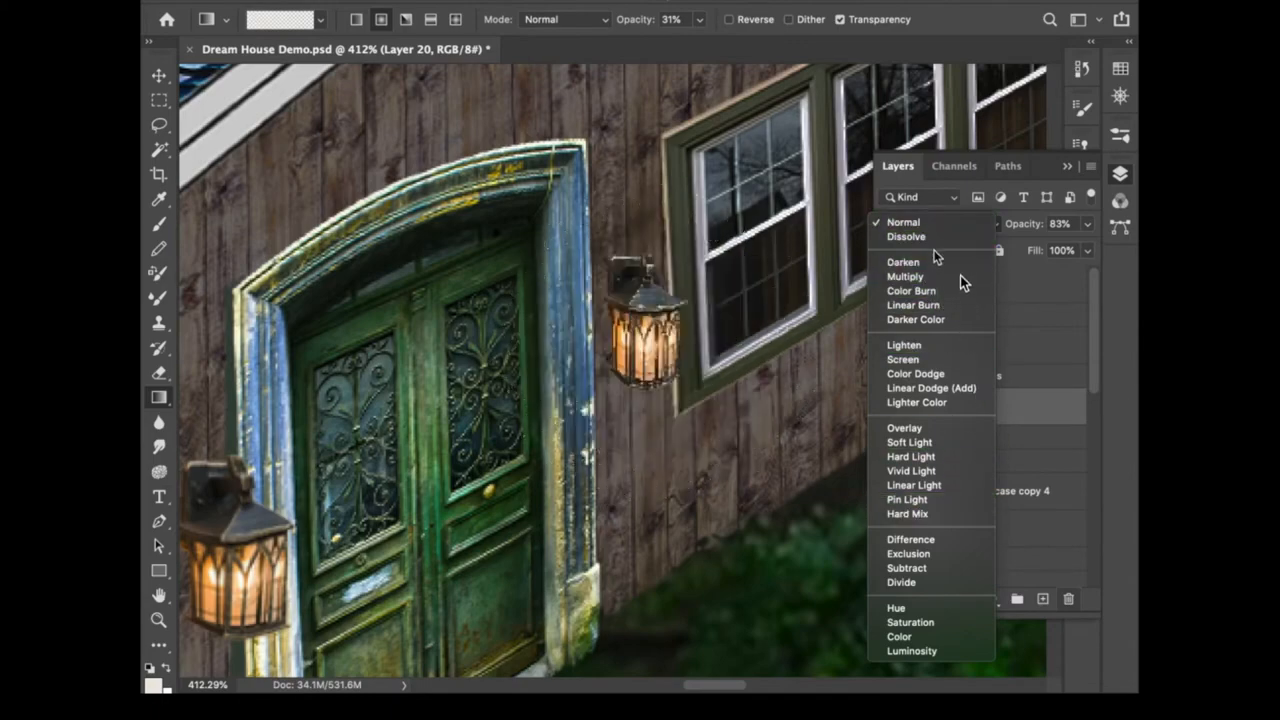
click(936, 223)
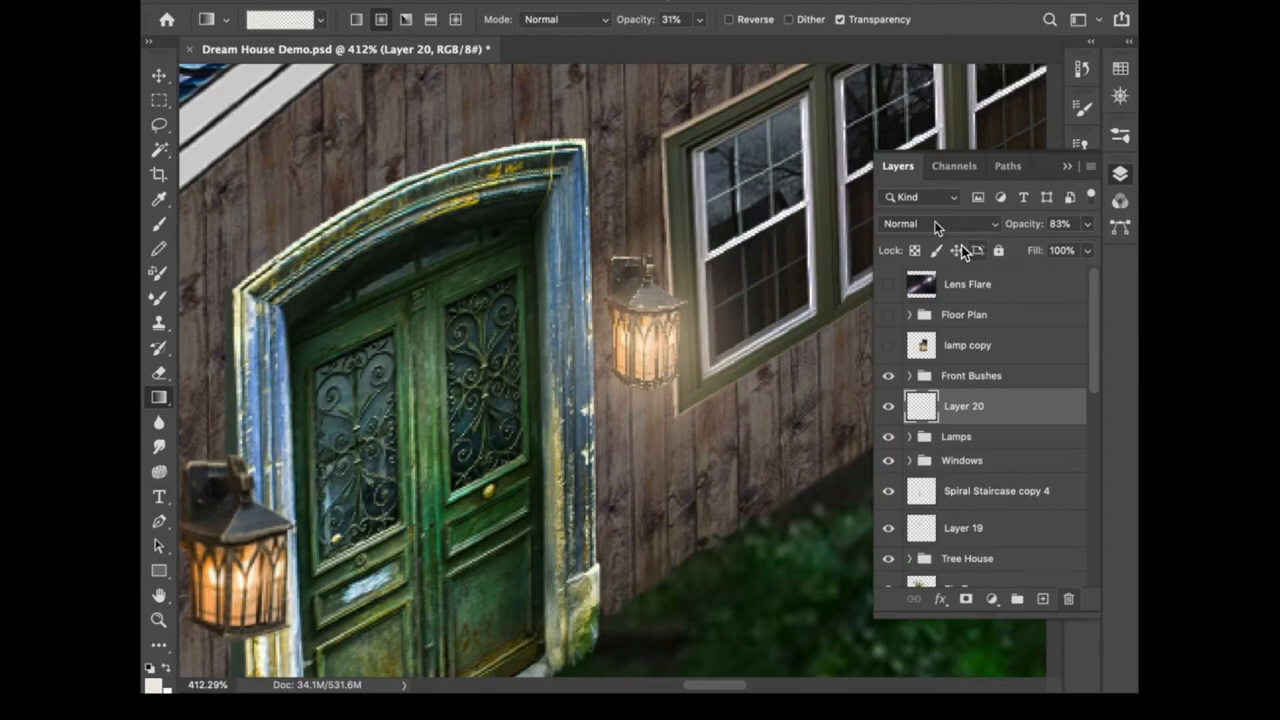
click(1120, 173)
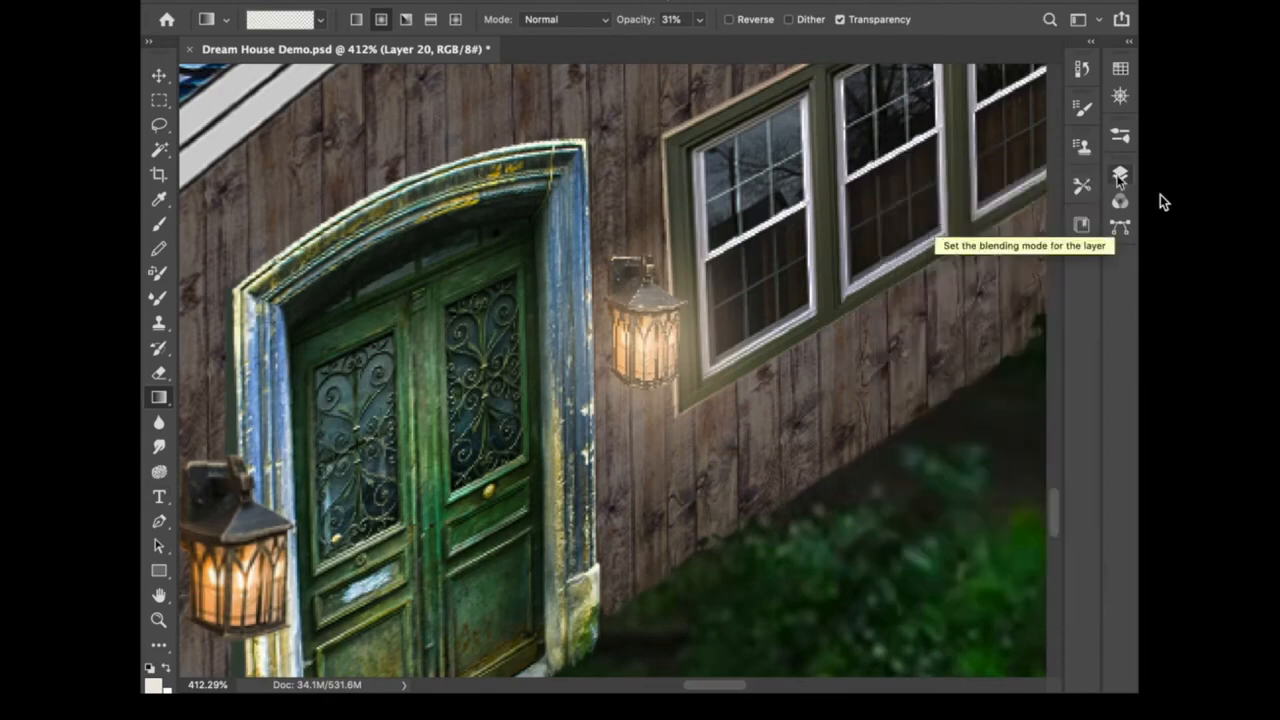
- Choose a Soft Round brush at 175 px size with 0% hardness and 36% opacity
scroll(626, 388, down, 5)
scroll(626, 388, left, 5)
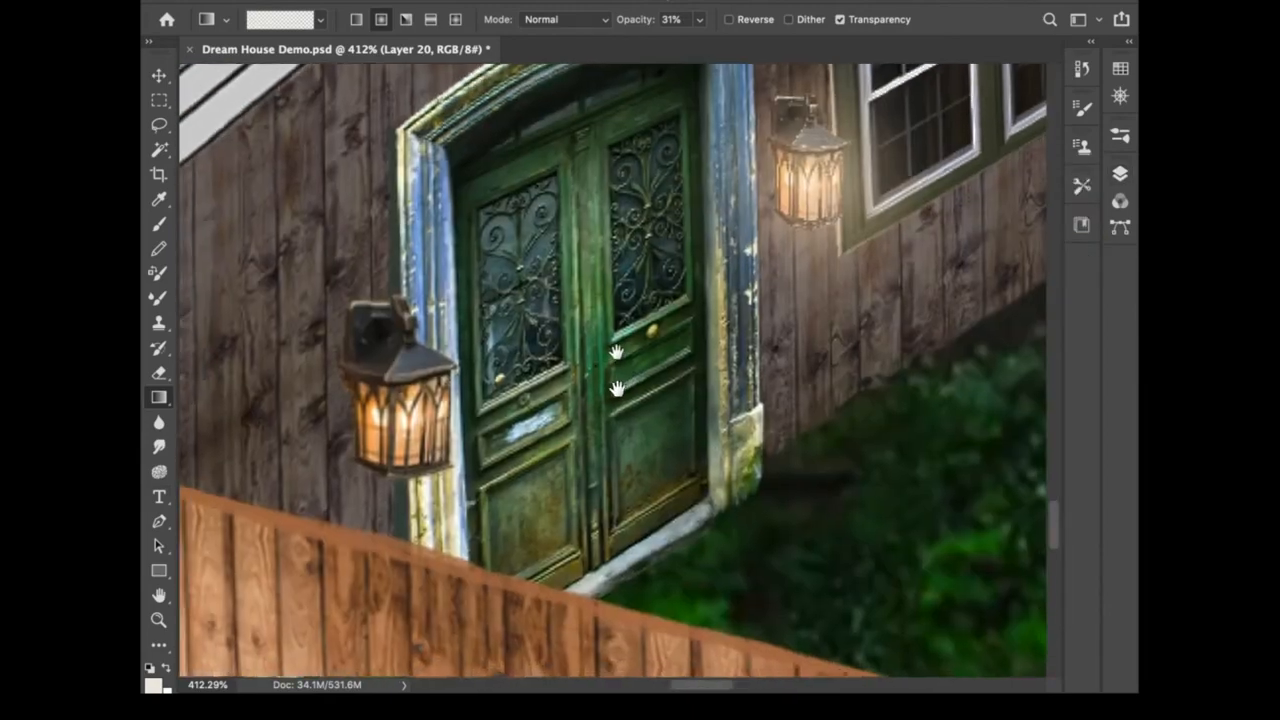
click(158, 223)
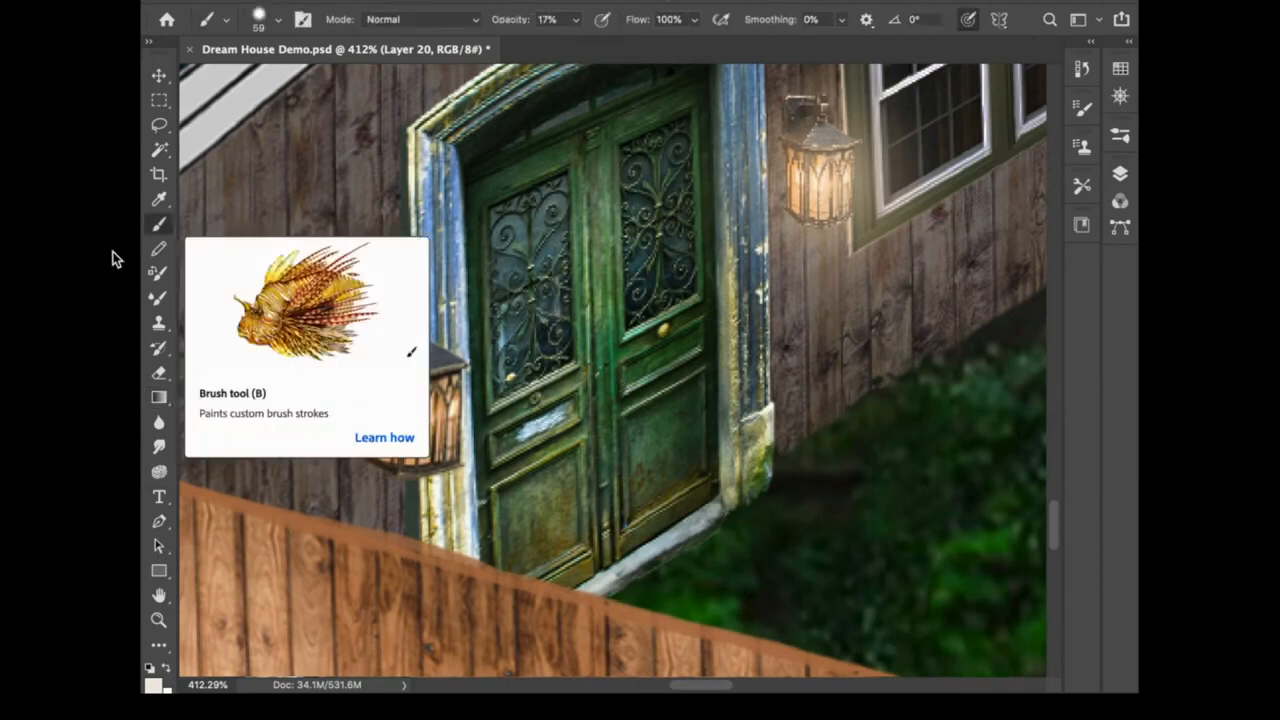
click(227, 21)
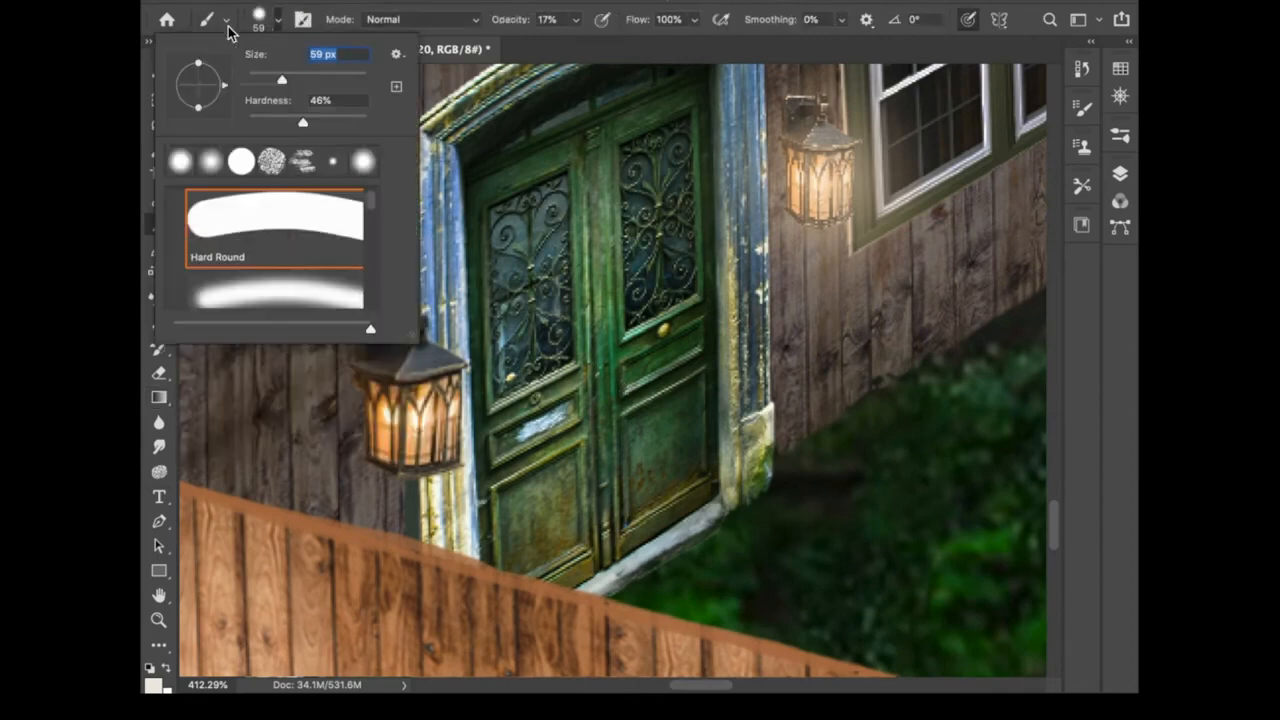
click(246, 298)
click(248, 123)
click(283, 80)
text(175)
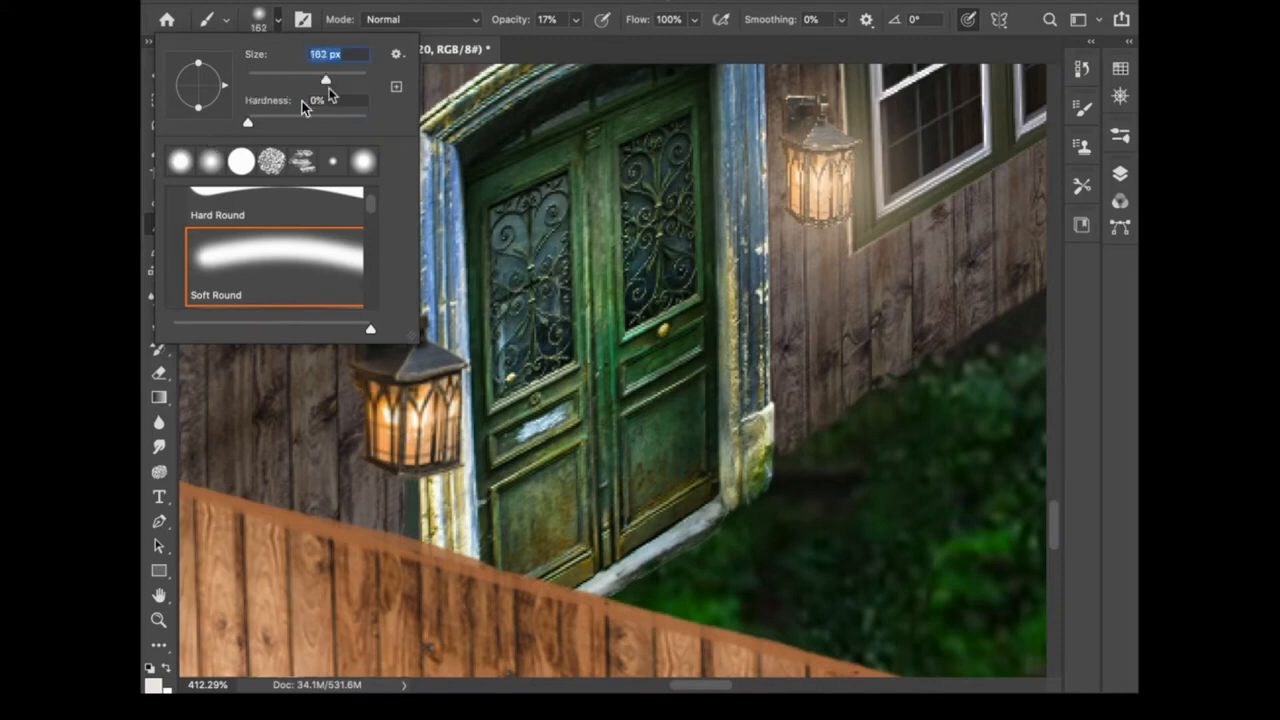
key(Return)
drag(509, 21, 519, 33)
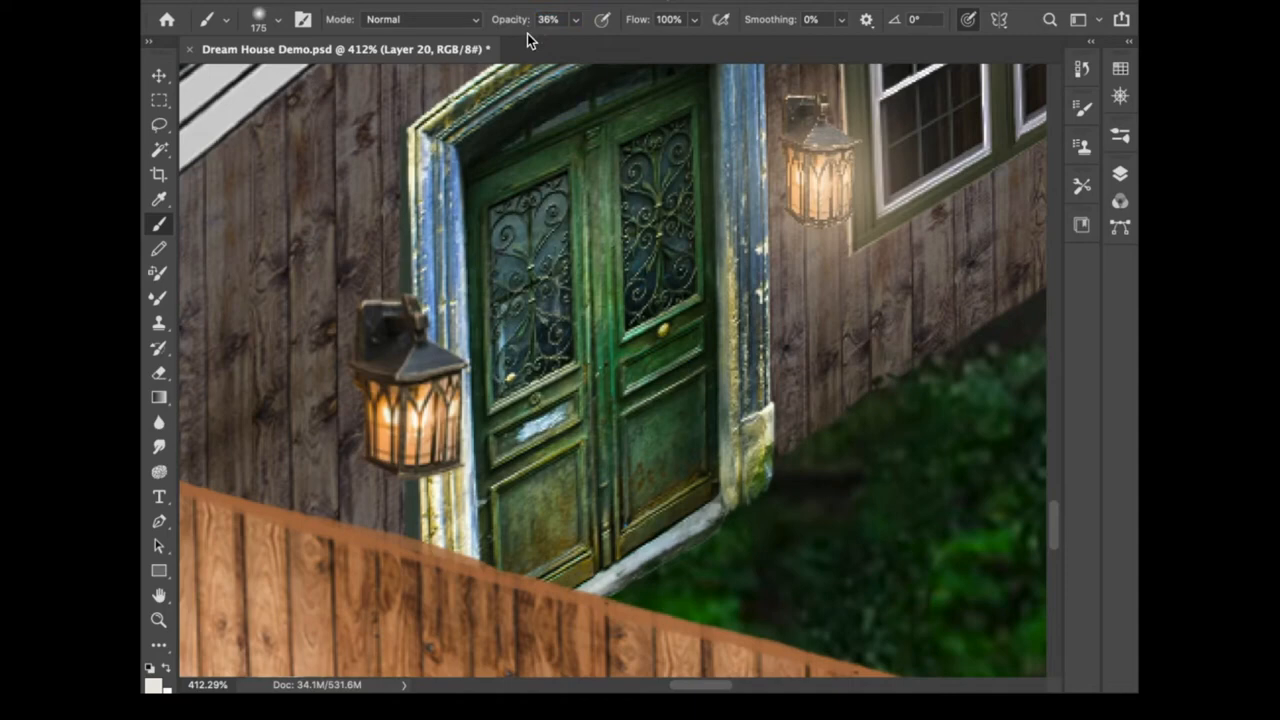
- Sample the left lamp's light colour and paint a soft glow around the left lamp
key(i)
drag(432, 424, 419, 447)
key(b)
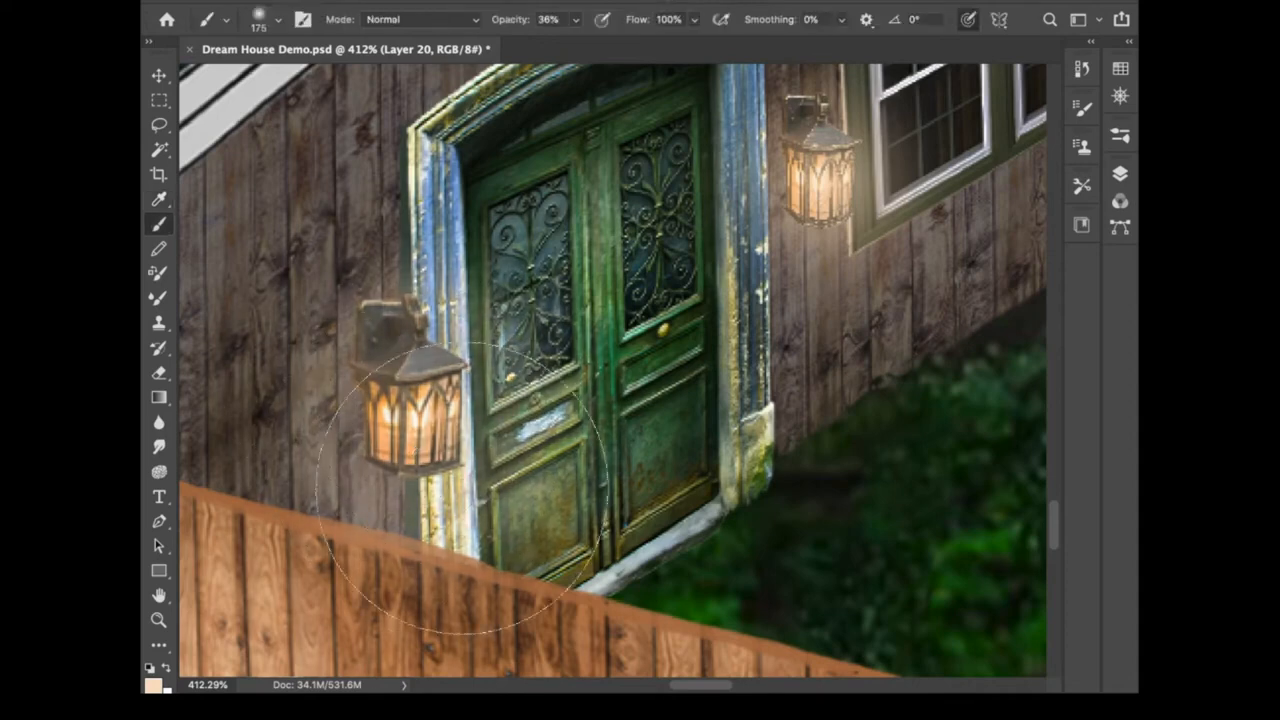
mouse_move(462, 488)
mouse_down()
mouse_move(420, 430)
mouse_move(414, 371)
mouse_move(410, 470)
mouse_up()
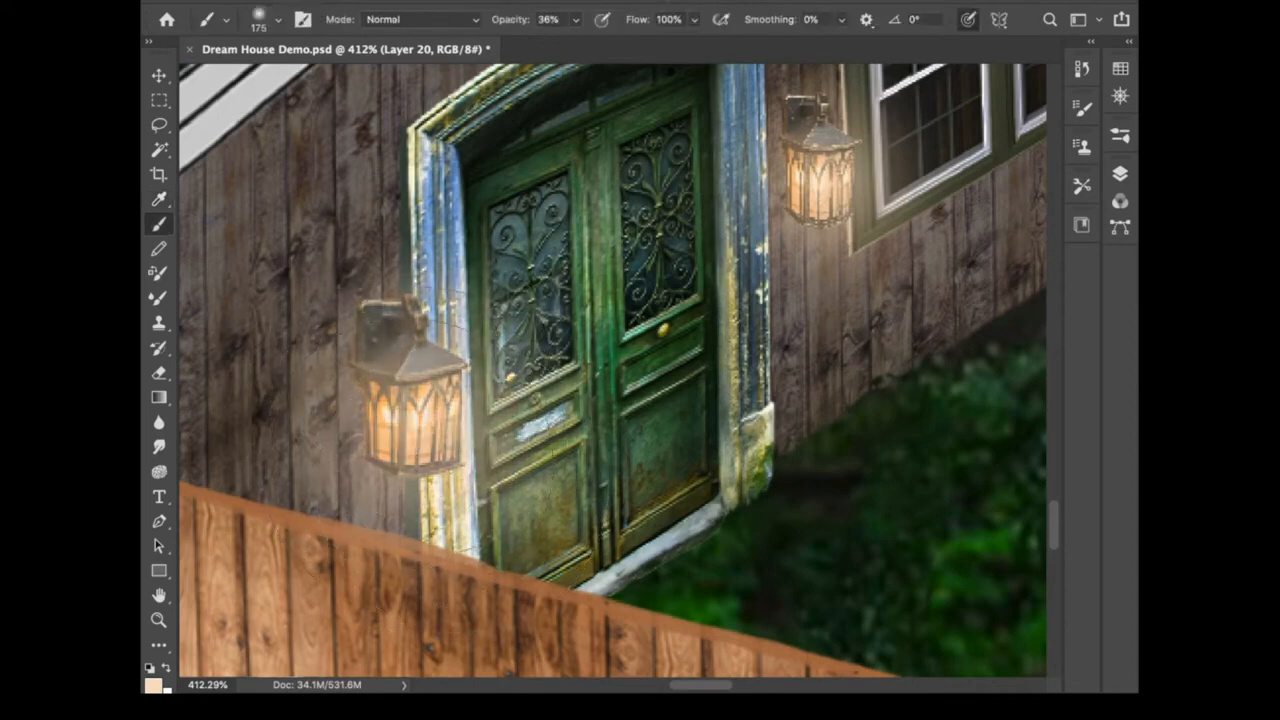
- Erase part of the left lamp's glow with the Eraser at 19% opacity
click(1120, 173)
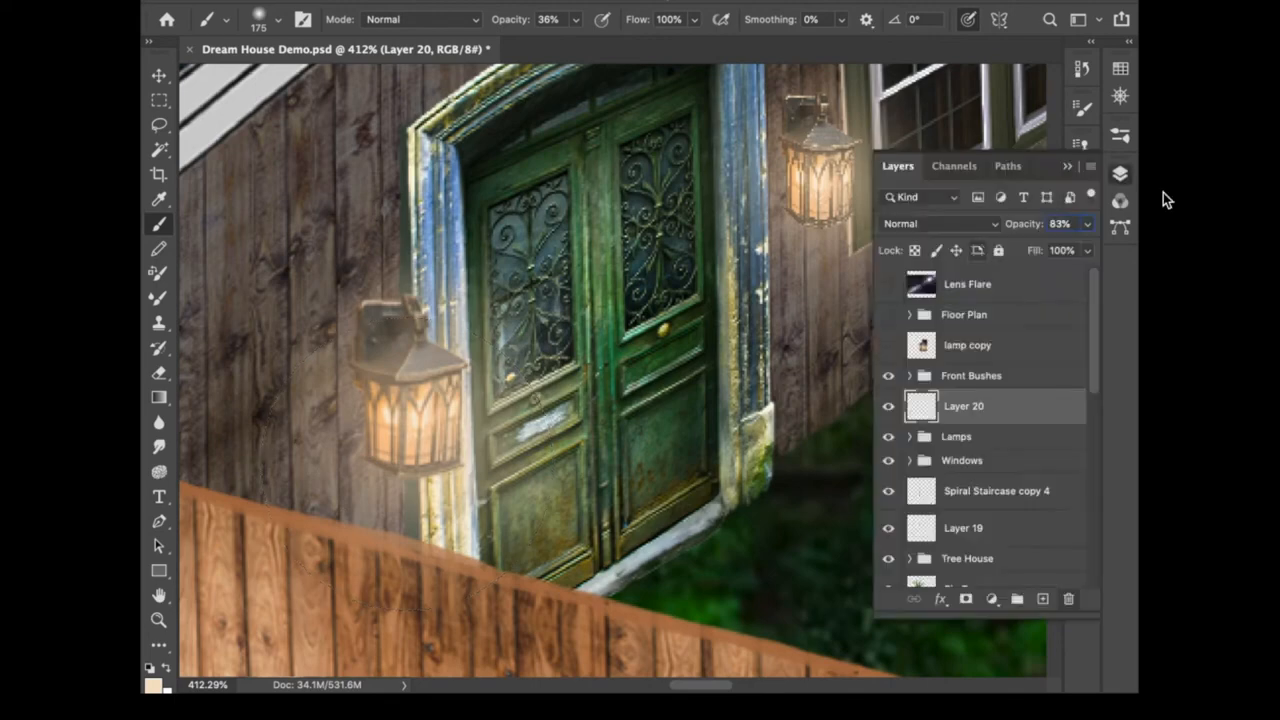
click(1120, 173)
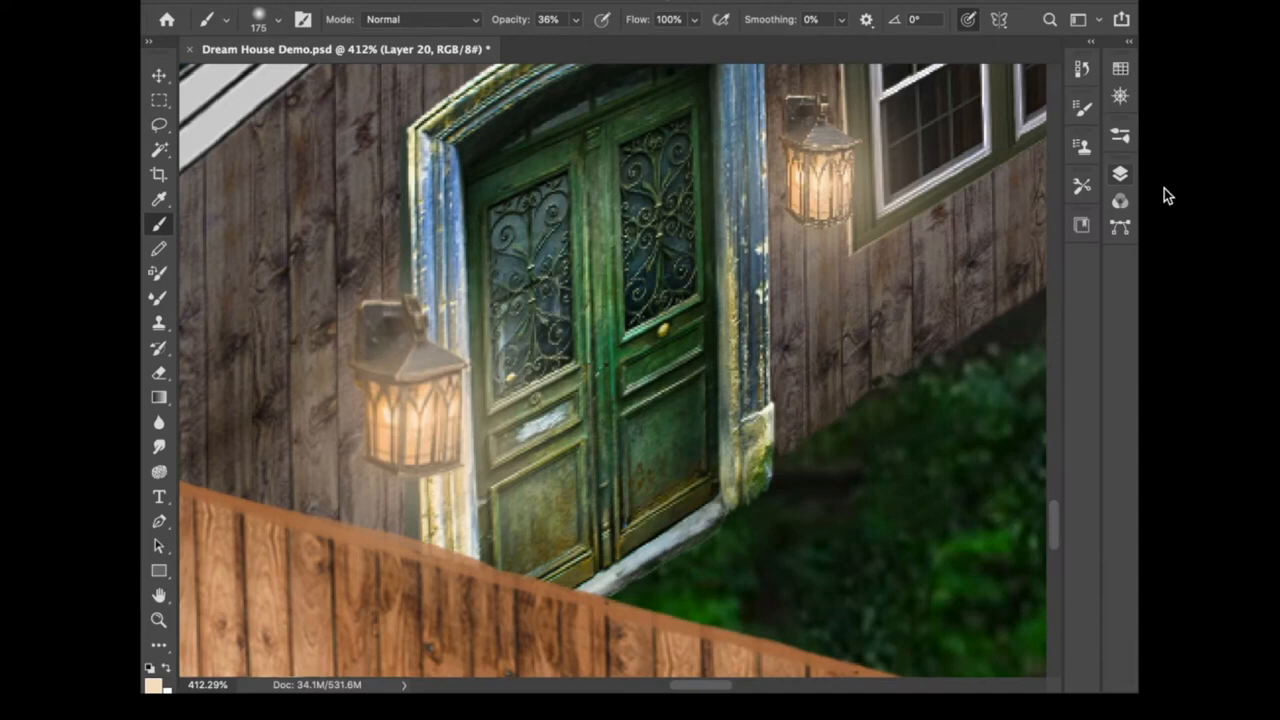
click(159, 447)
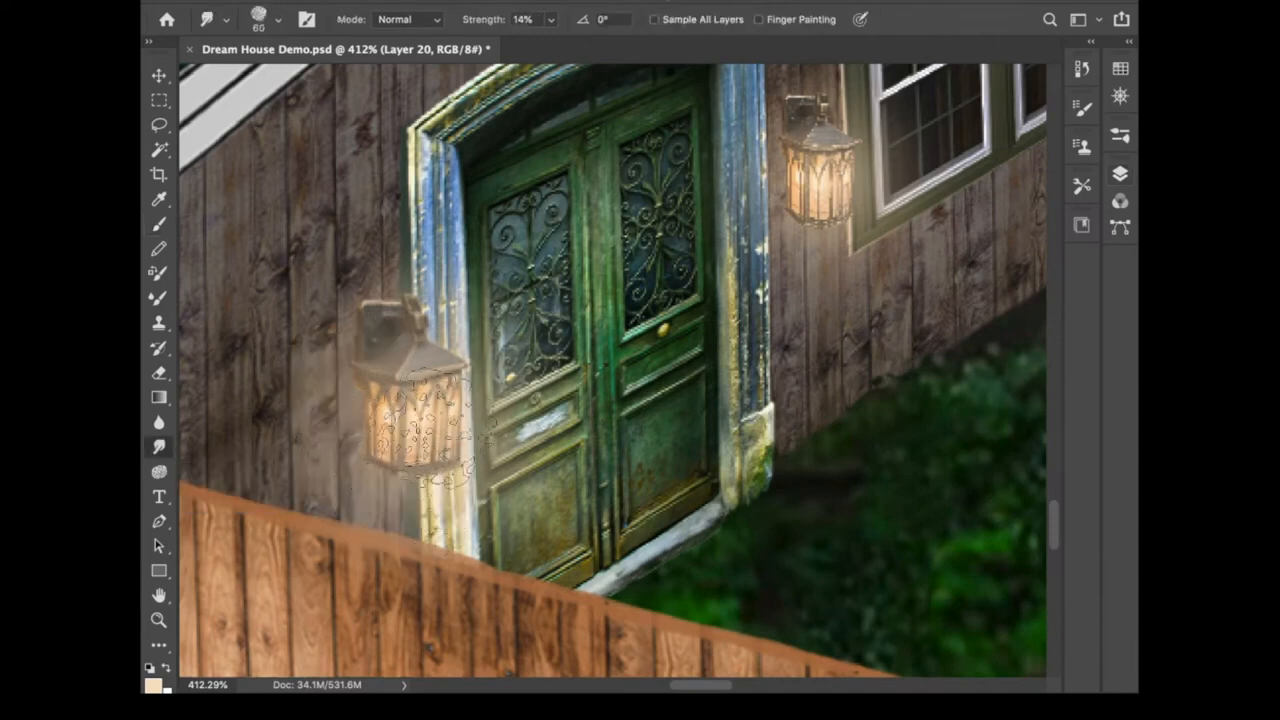
key(bracketright)
click(159, 372)
text(19)
key(Return)
mouse_move(298, 408)
mouse_down()
mouse_move(330, 530)
mouse_move(510, 490)
mouse_move(520, 430)
mouse_move(304, 543)
mouse_move(372, 346)
mouse_move(352, 442)
mouse_move(377, 498)
mouse_move(400, 345)
mouse_move(497, 510)
mouse_up()
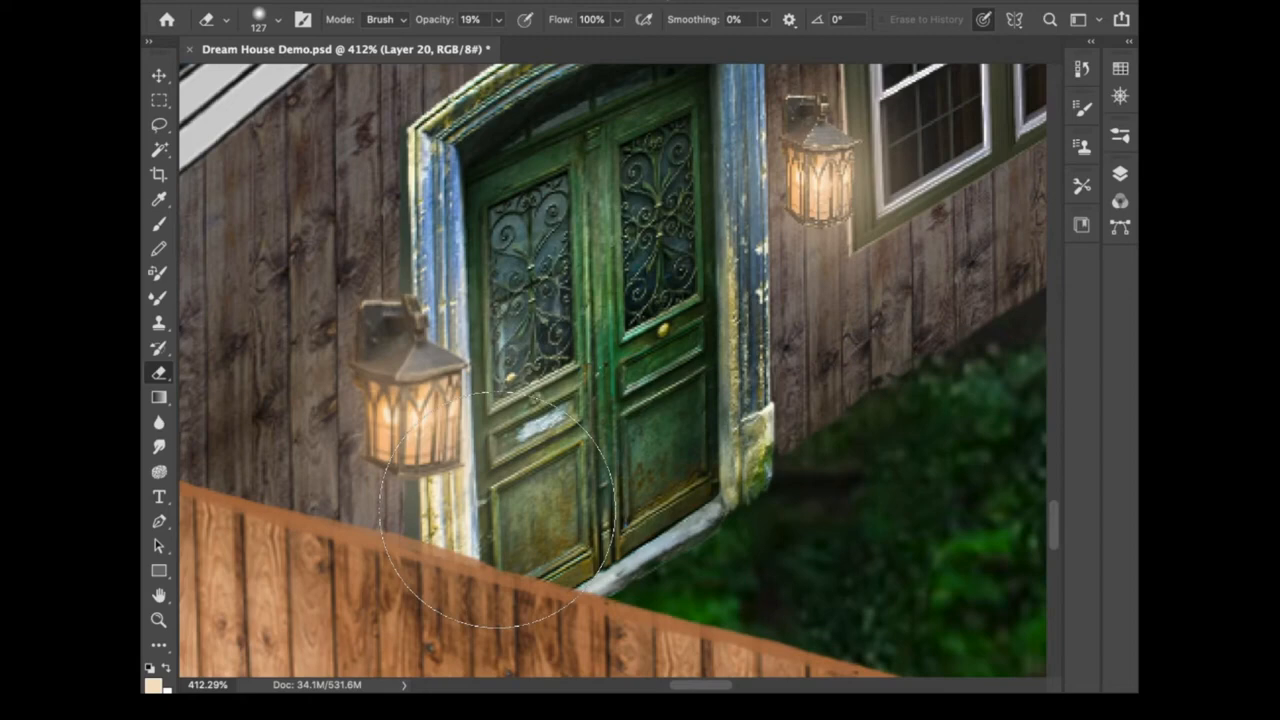
- Sample the right lamp's light colour and paint a soft glow around the right lamp
click(158, 223)
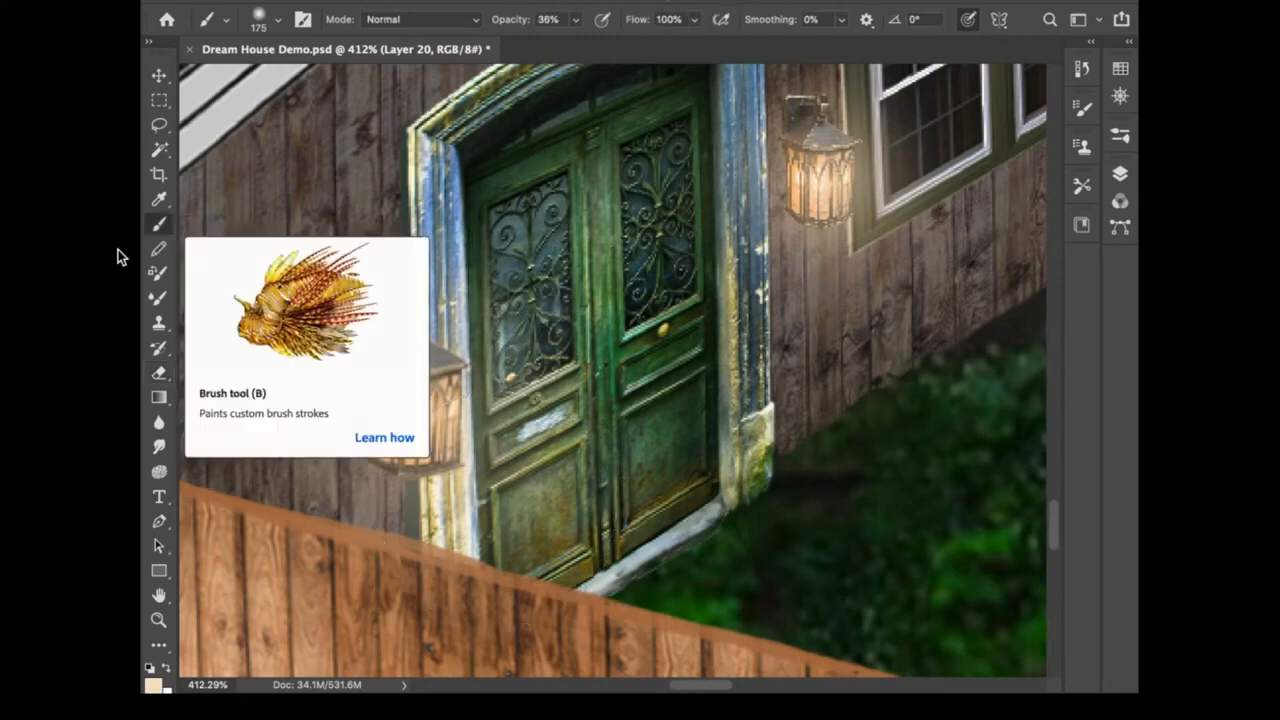
key(i)
click(830, 186)
drag(835, 180, 805, 185)
drag(818, 203, 819, 201)
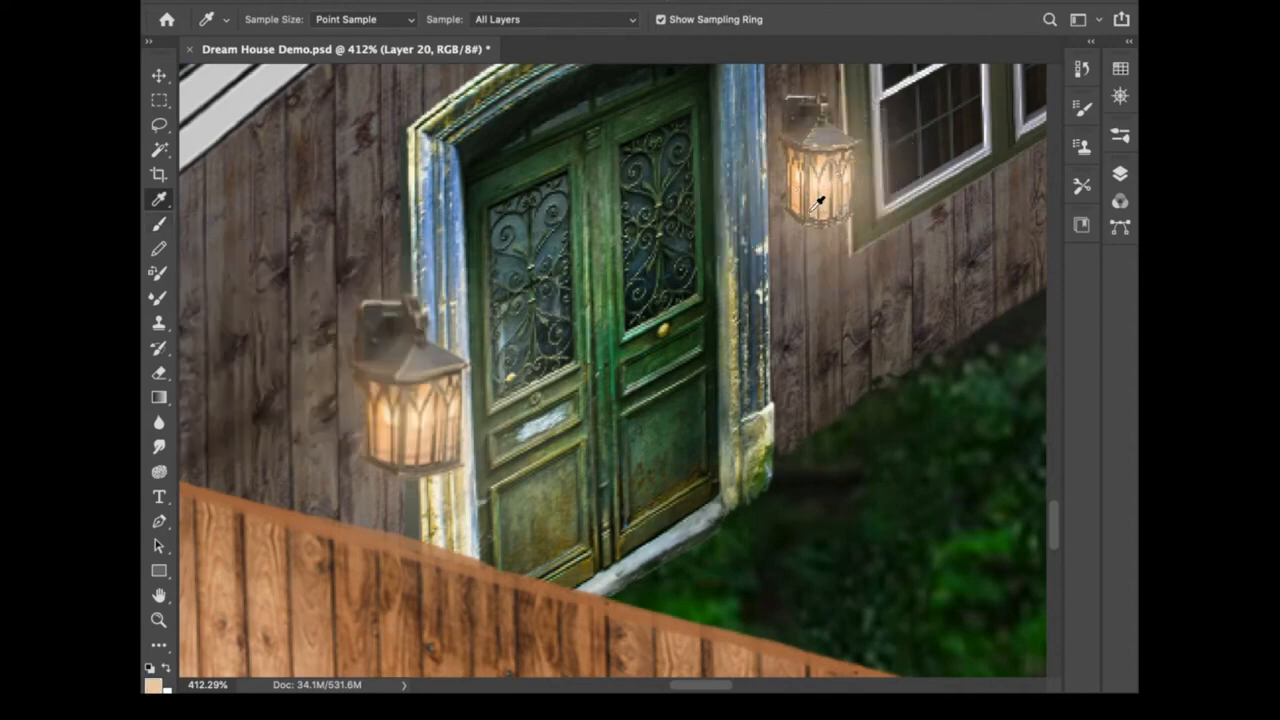
key(b)
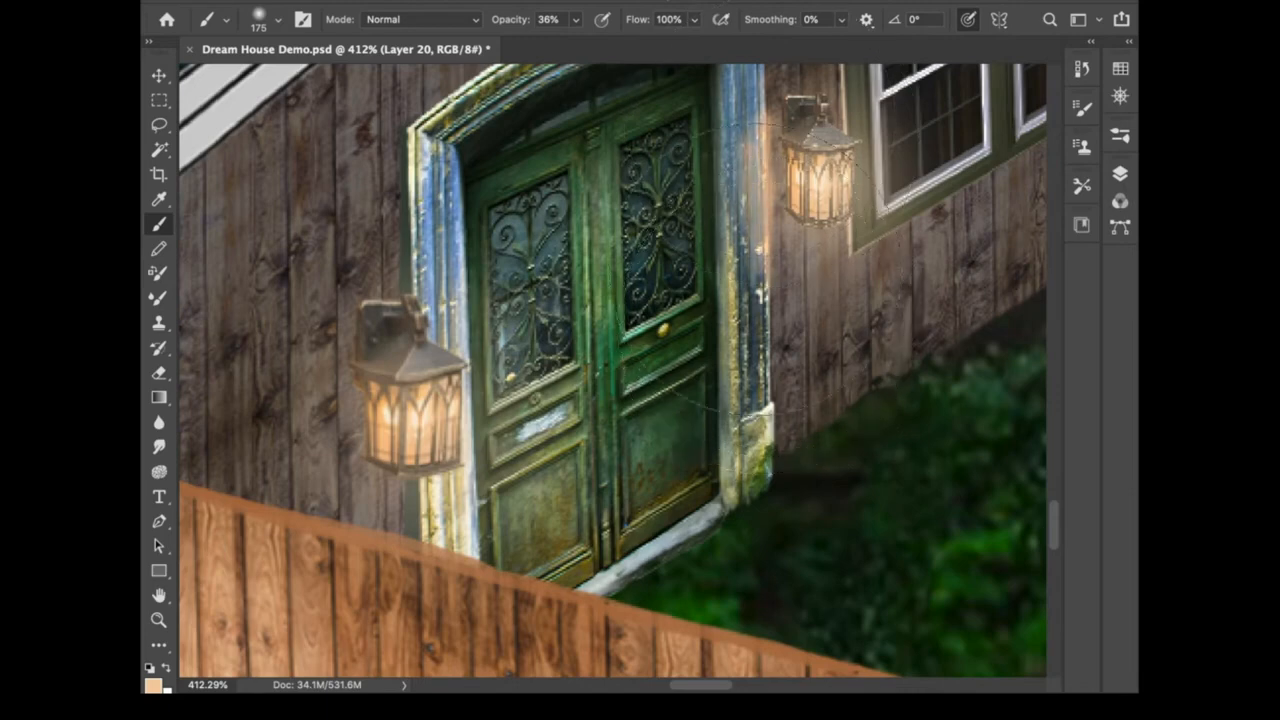
drag(808, 253, 742, 384)
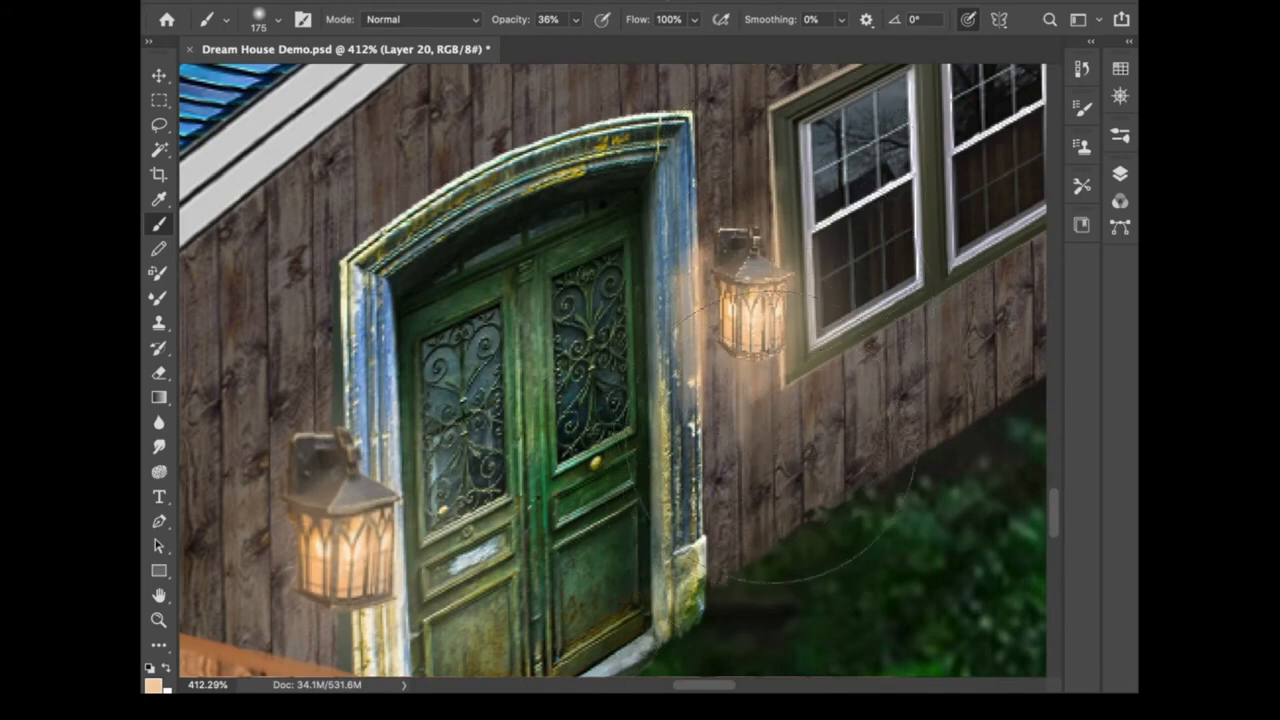
mouse_move(700, 606)
mouse_down()
mouse_move(706, 466)
mouse_move(712, 482)
mouse_move(751, 471)
mouse_up()
drag(625, 500, 752, 488)
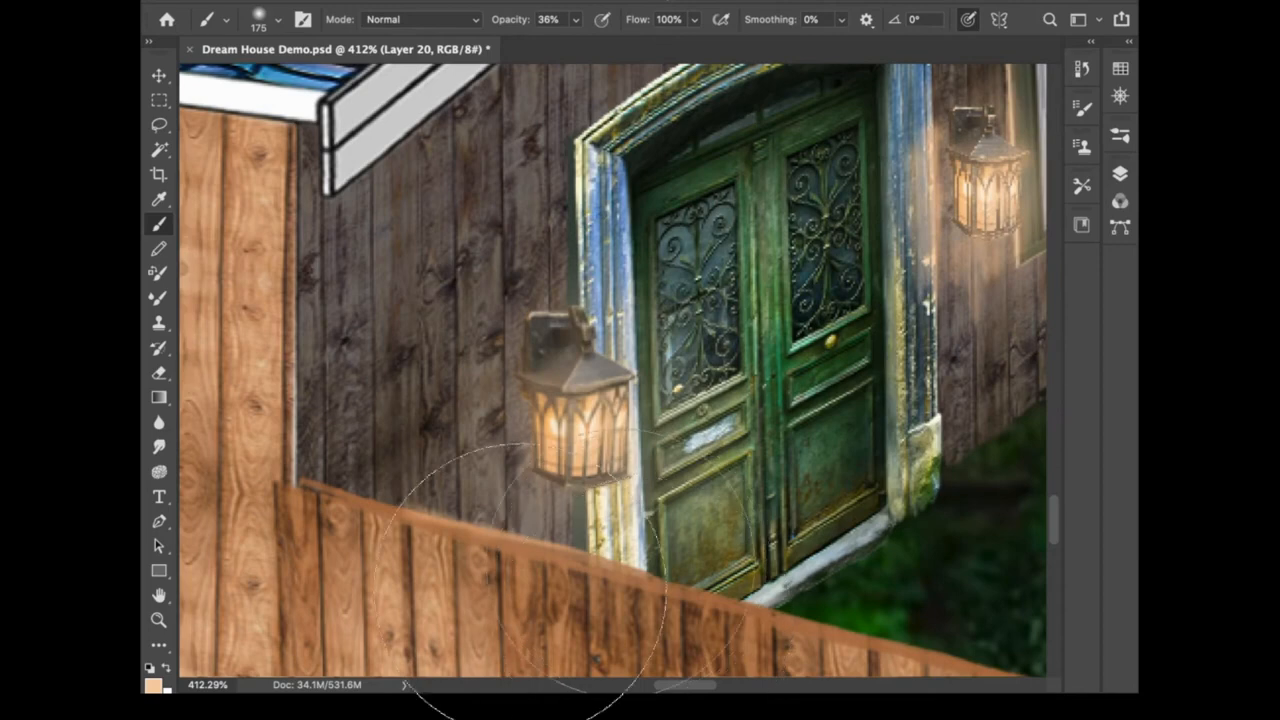
- Paint more soft glow around the left lamp and up the wall above it
drag(368, 540, 524, 578)
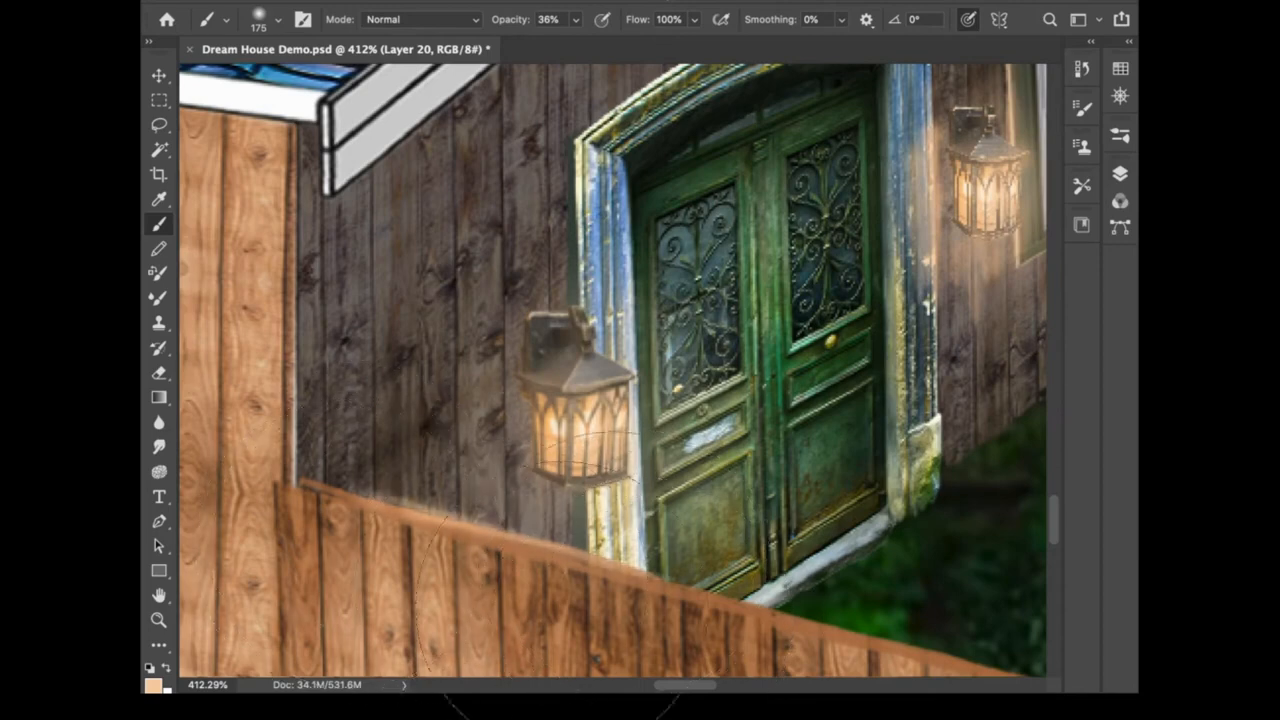
mouse_move(484, 428)
mouse_down()
mouse_move(514, 480)
mouse_move(503, 508)
mouse_move(433, 516)
mouse_up()
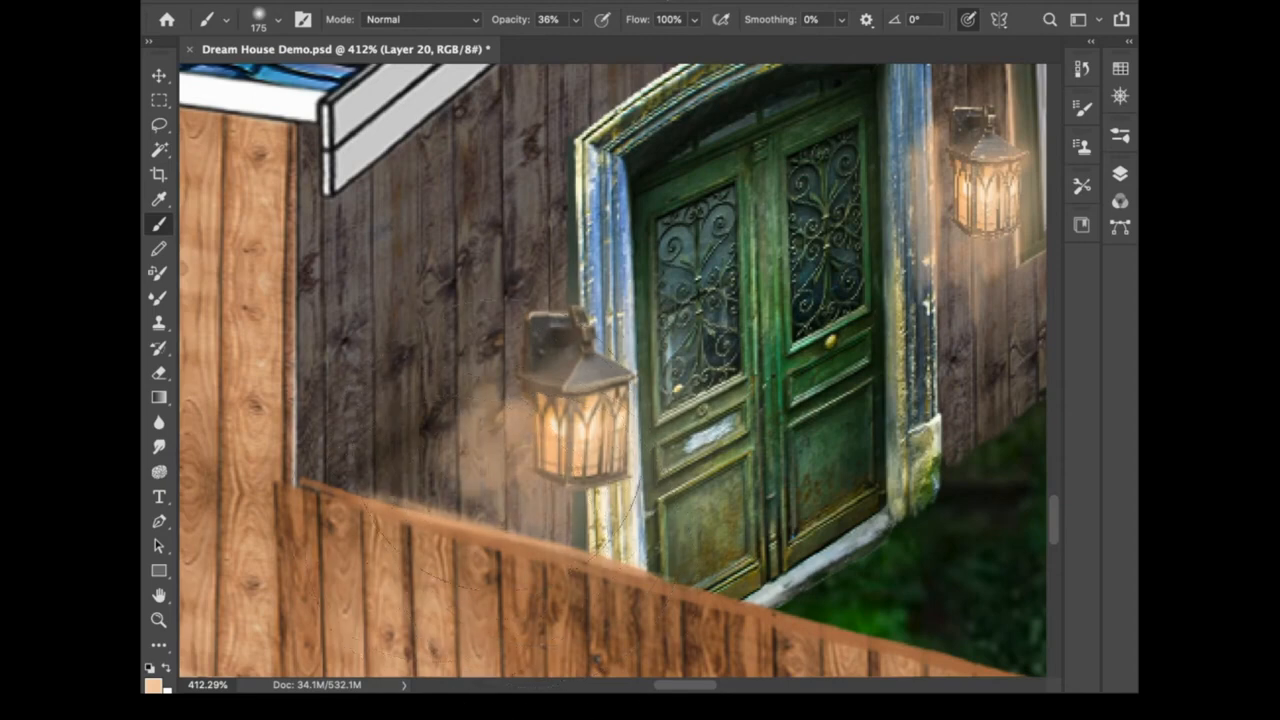
mouse_move(588, 365)
mouse_down()
mouse_move(563, 285)
mouse_move(565, 312)
mouse_move(560, 185)
mouse_move(570, 345)
mouse_up()
mouse_move(577, 598)
mouse_down()
mouse_move(575, 542)
mouse_move(573, 602)
mouse_up()
drag(575, 320, 563, 165)
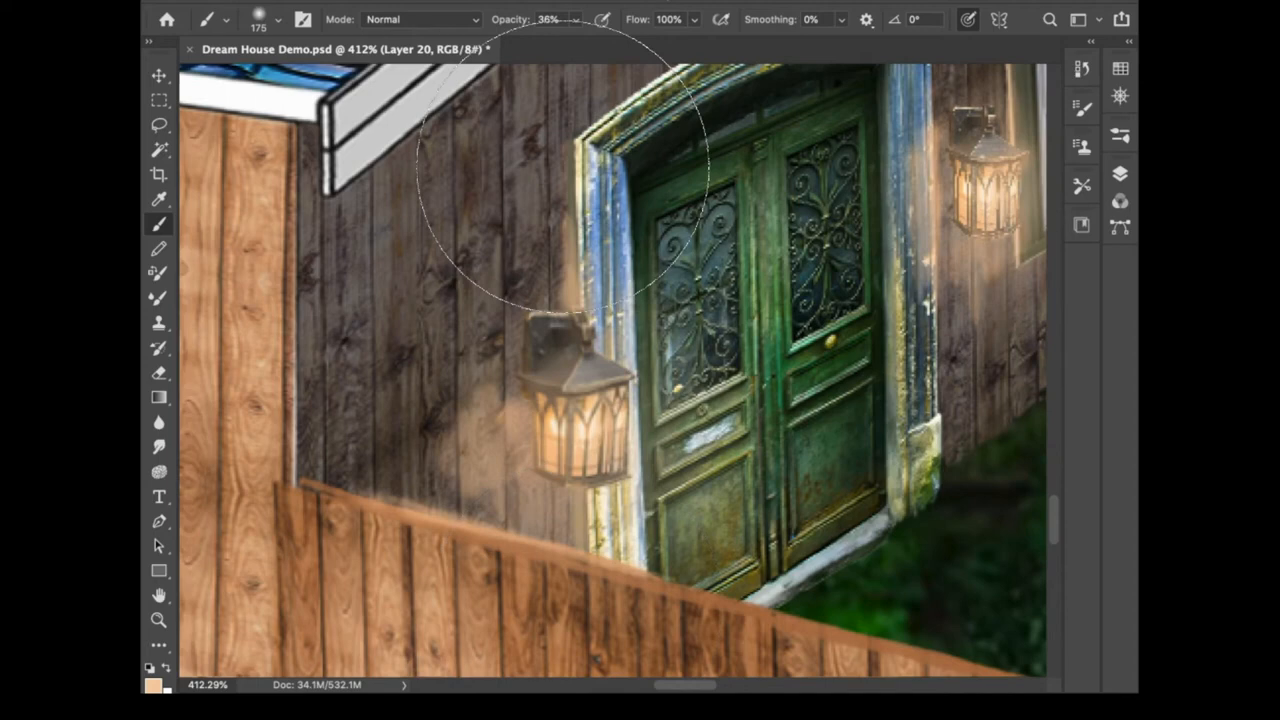
mouse_move(440, 420)
mouse_down()
mouse_move(450, 440)
mouse_move(420, 430)
mouse_move(425, 455)
mouse_move(405, 405)
mouse_move(466, 421)
mouse_move(414, 443)
mouse_move(405, 462)
mouse_up()
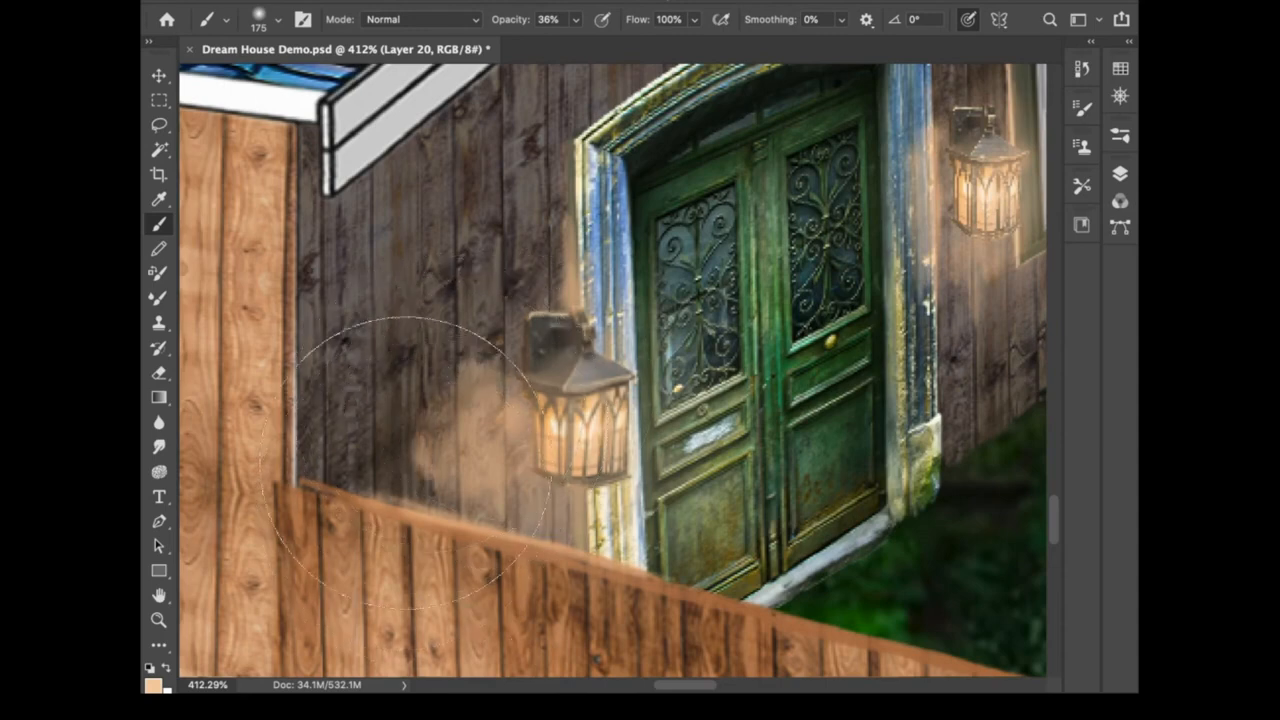
- Erase excess glow to the left of and below the left lamp
key(e)
mouse_move(392, 465)
mouse_down()
mouse_move(423, 531)
mouse_move(448, 406)
mouse_move(478, 446)
mouse_move(468, 413)
mouse_move(470, 450)
mouse_up()
drag(445, 563, 398, 492)
mouse_move(340, 540)
mouse_down()
mouse_move(630, 605)
mouse_move(411, 555)
mouse_move(536, 591)
mouse_move(485, 511)
mouse_move(504, 587)
mouse_up()
mouse_move(500, 527)
mouse_down()
mouse_move(472, 538)
mouse_move(450, 460)
mouse_move(400, 432)
mouse_up()
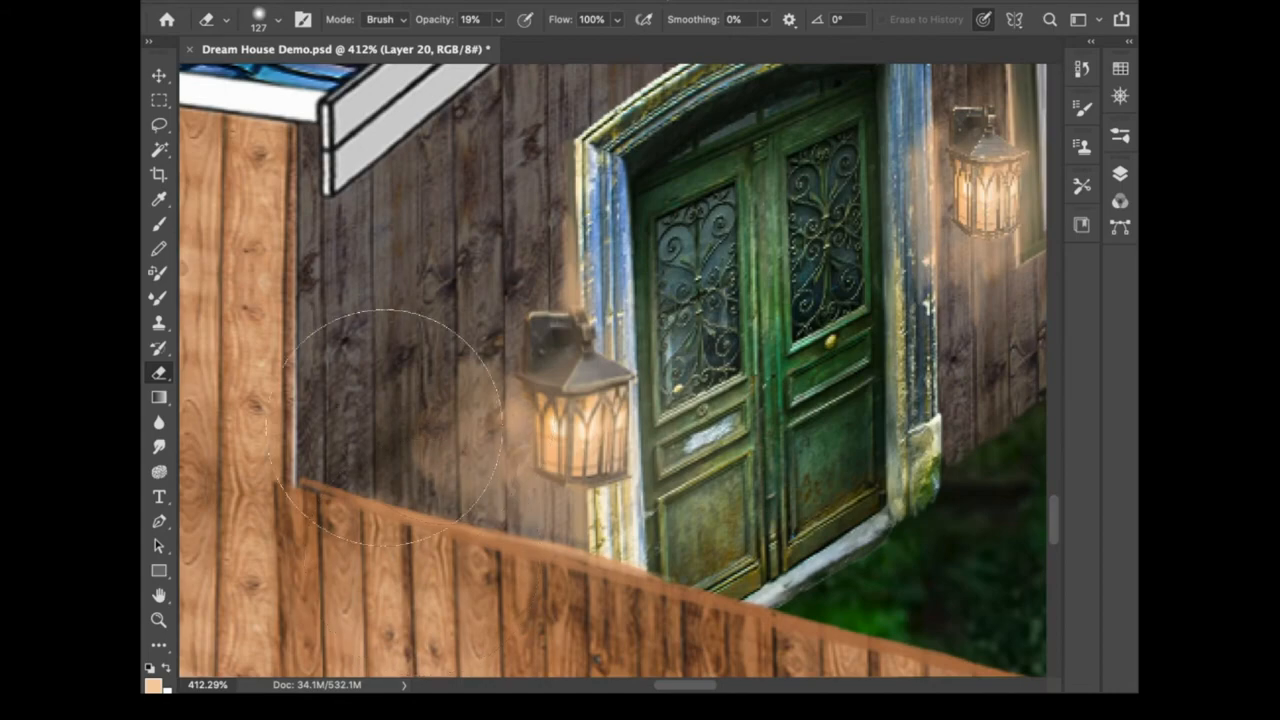
- Show the Lens Flare layer with the whole image fitted on screen
scroll(386, 426, up, 10)
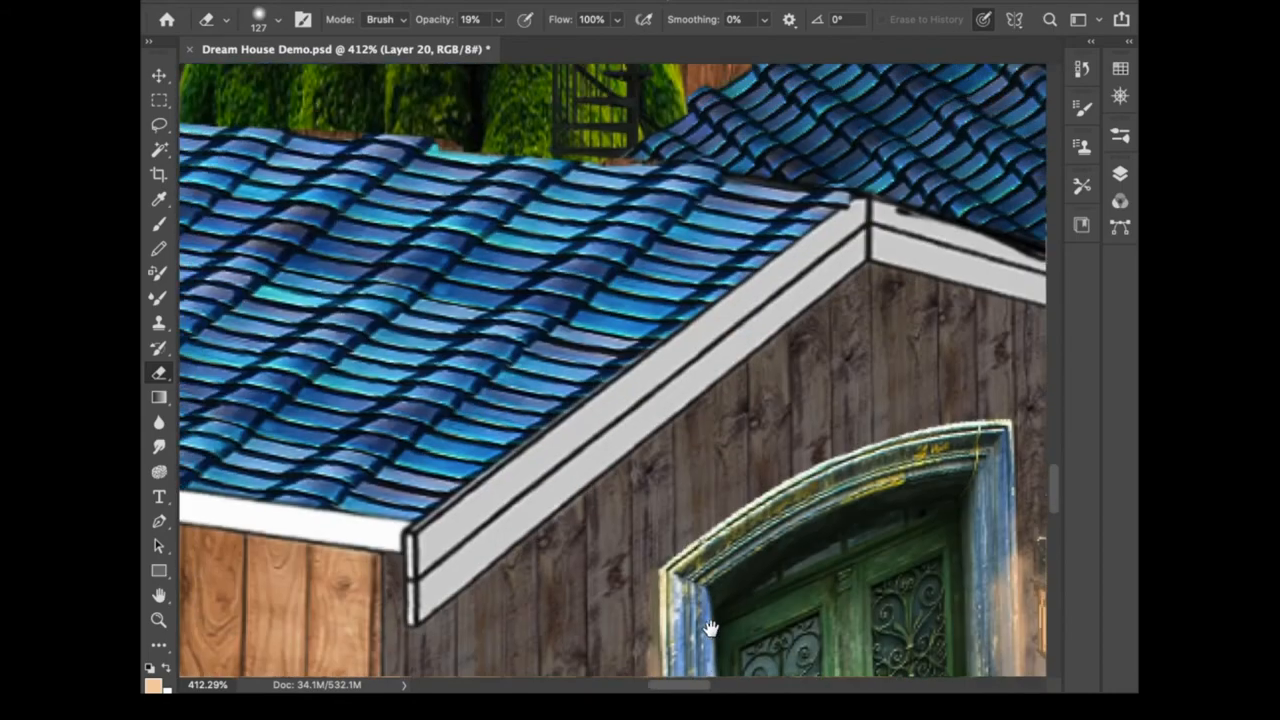
scroll(710, 628, up, 5)
key(ctrl+0)
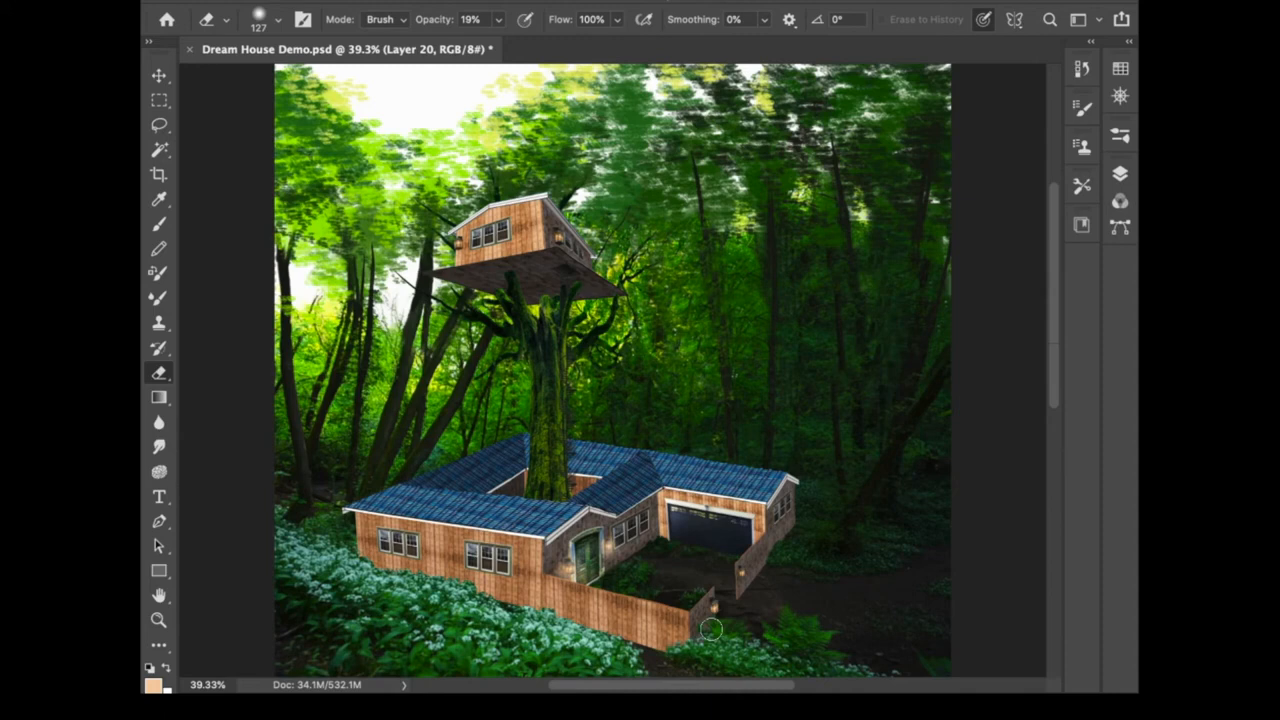
click(1120, 174)
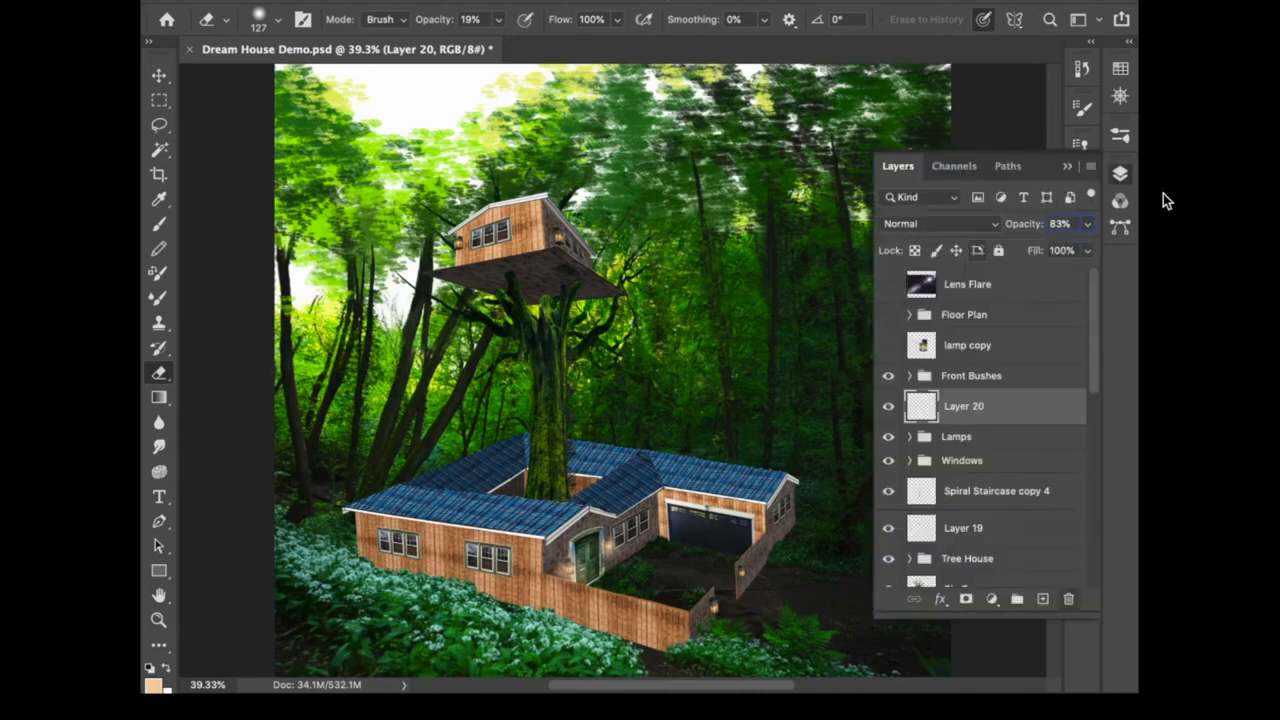
click(888, 284)
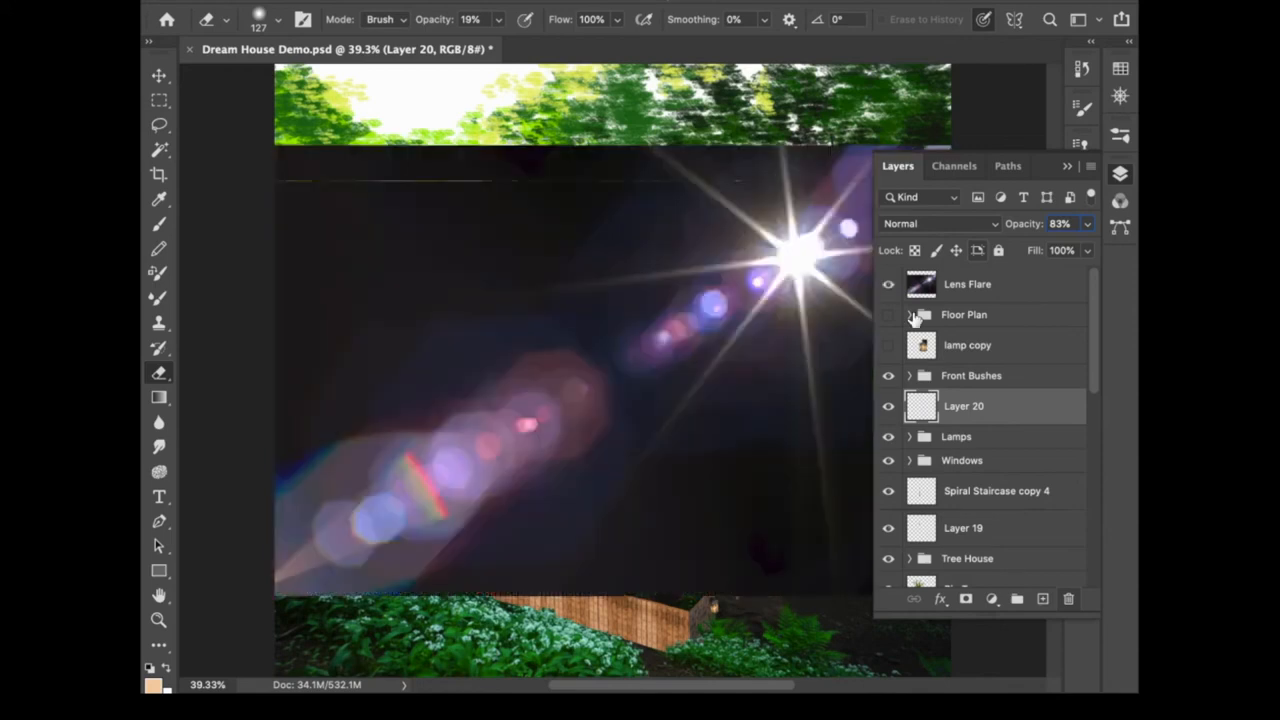
click(1120, 174)
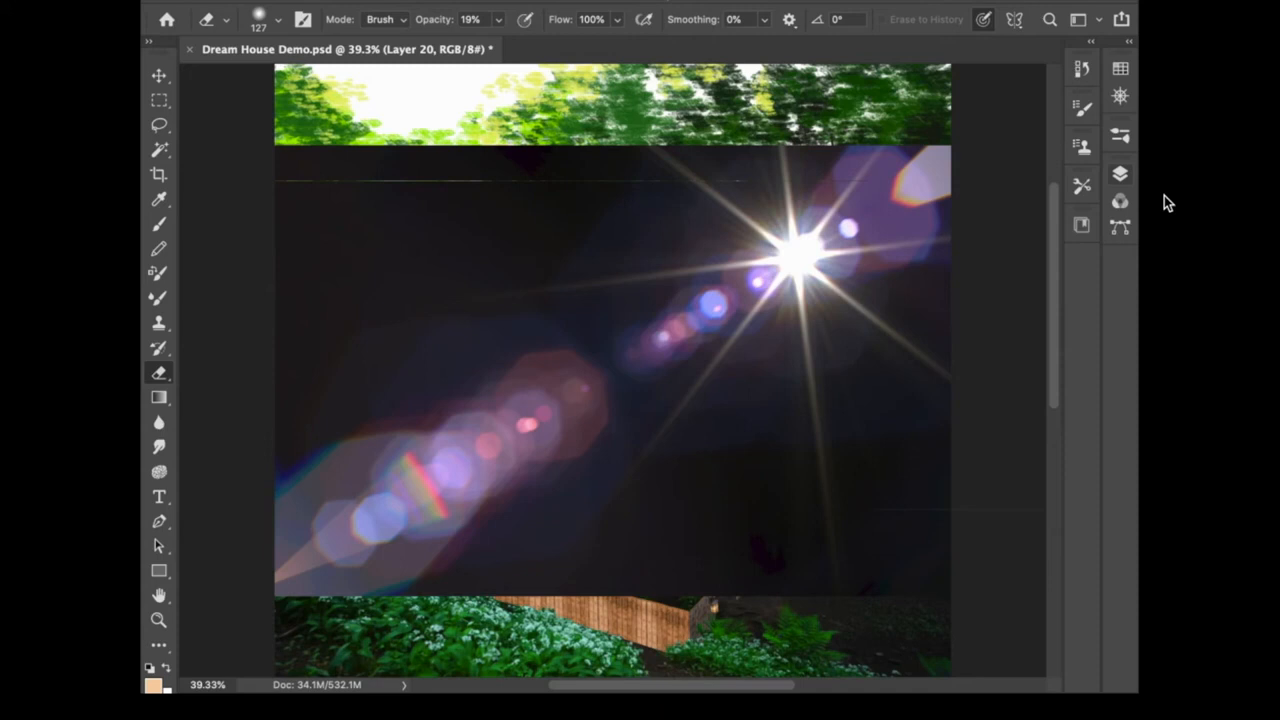
- Select the Lens Flare layer and set its blend mode to Lighten
key(F7)
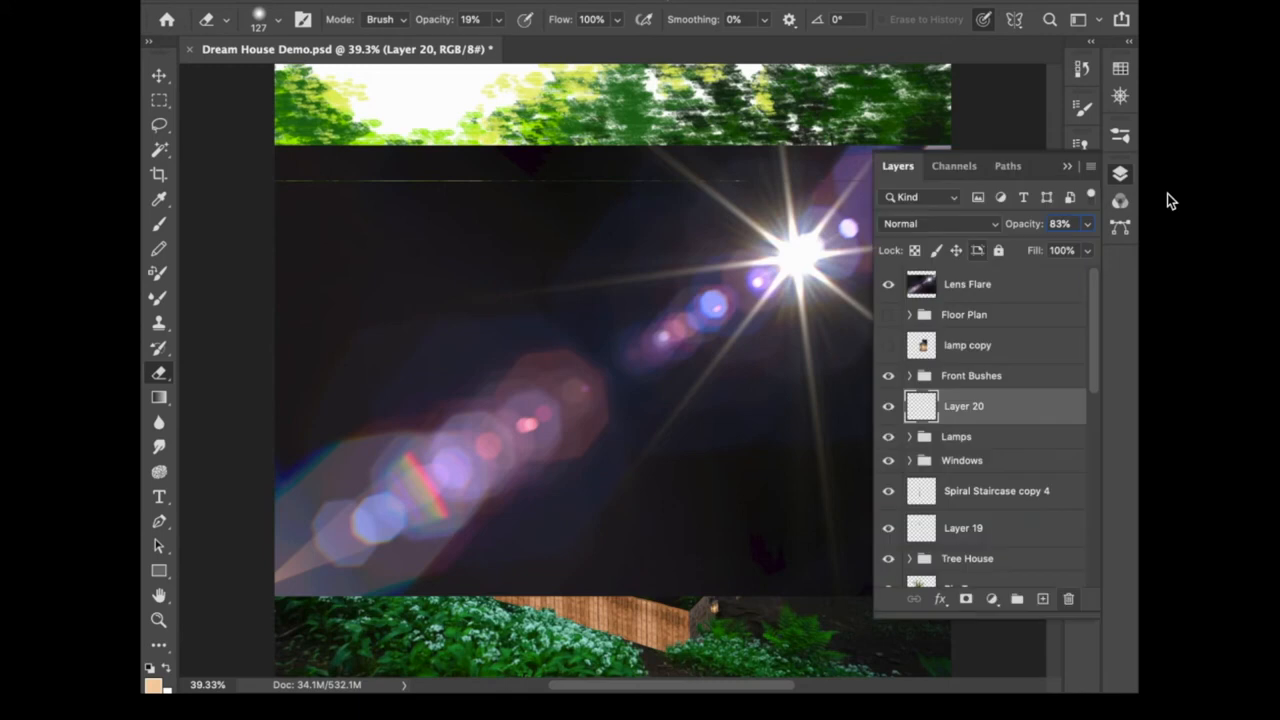
click(984, 291)
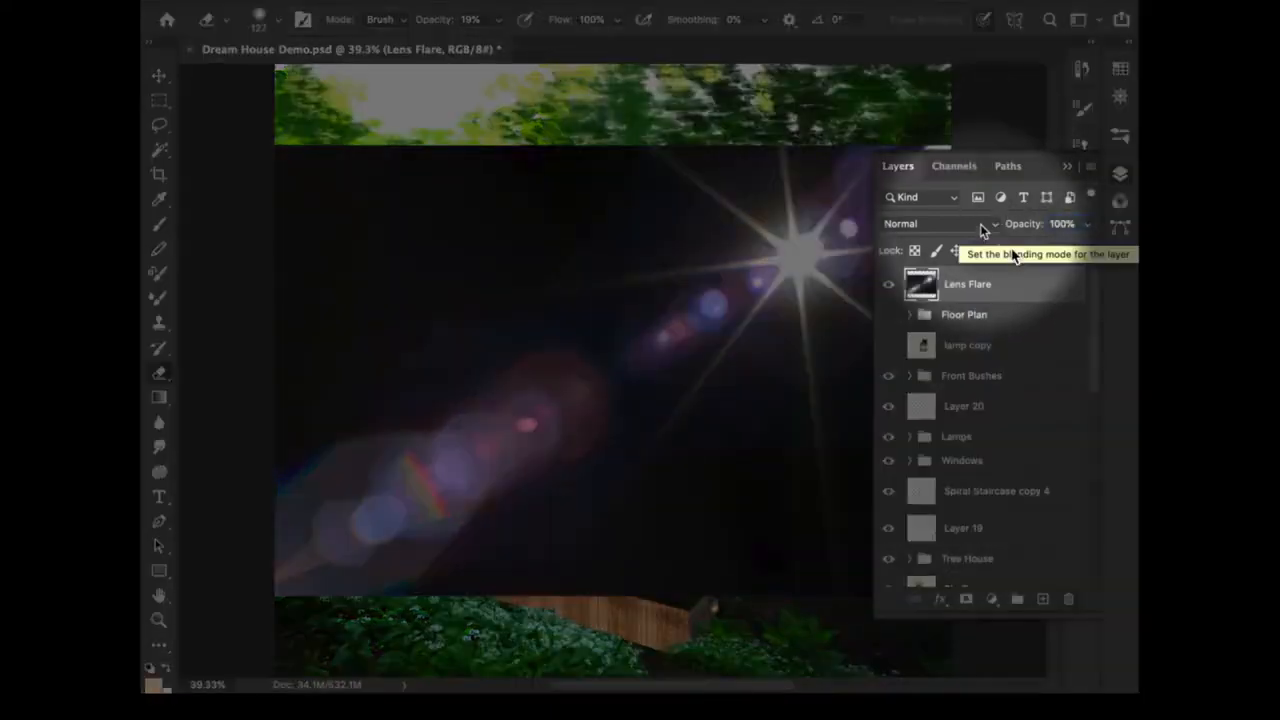
click(985, 228)
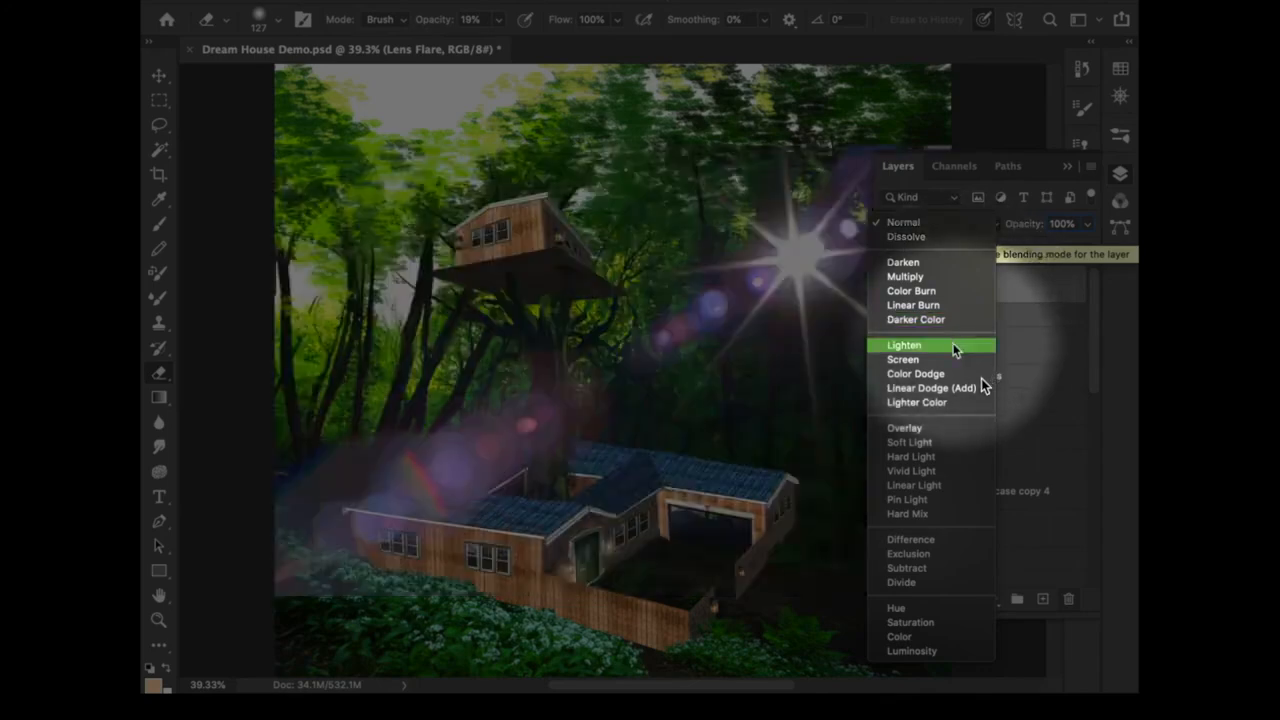
click(953, 345)
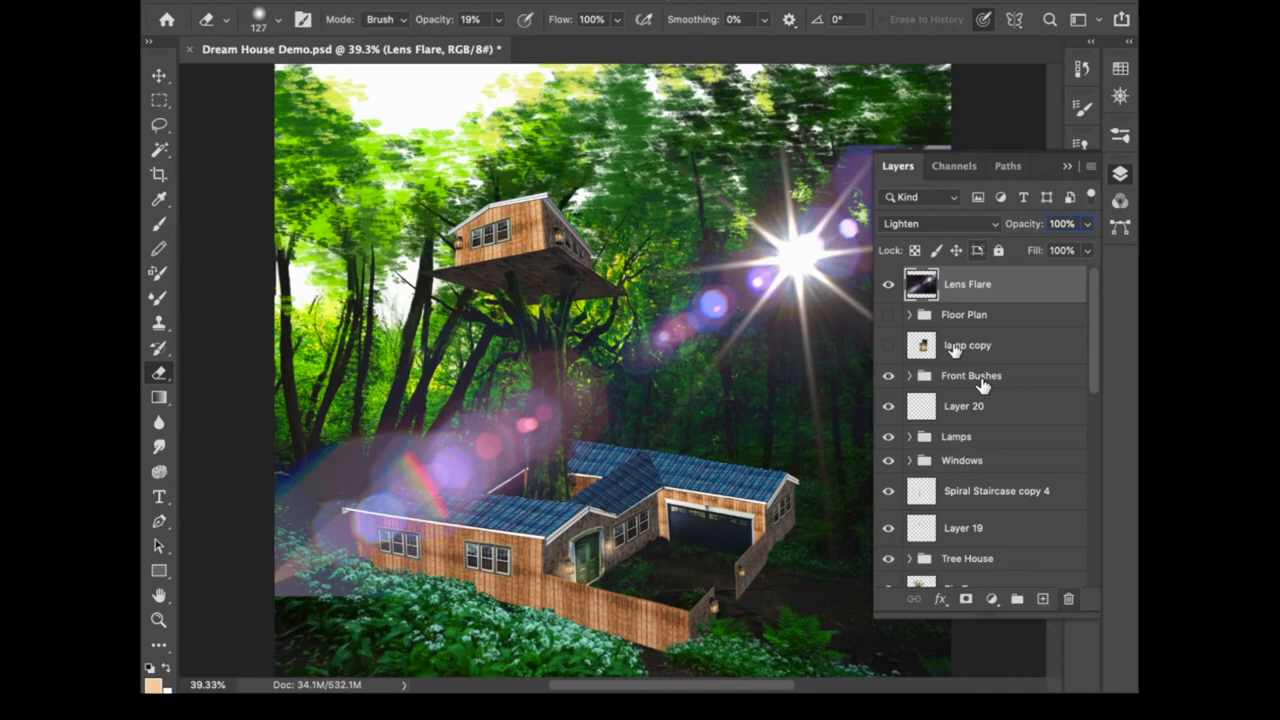
click(1120, 173)
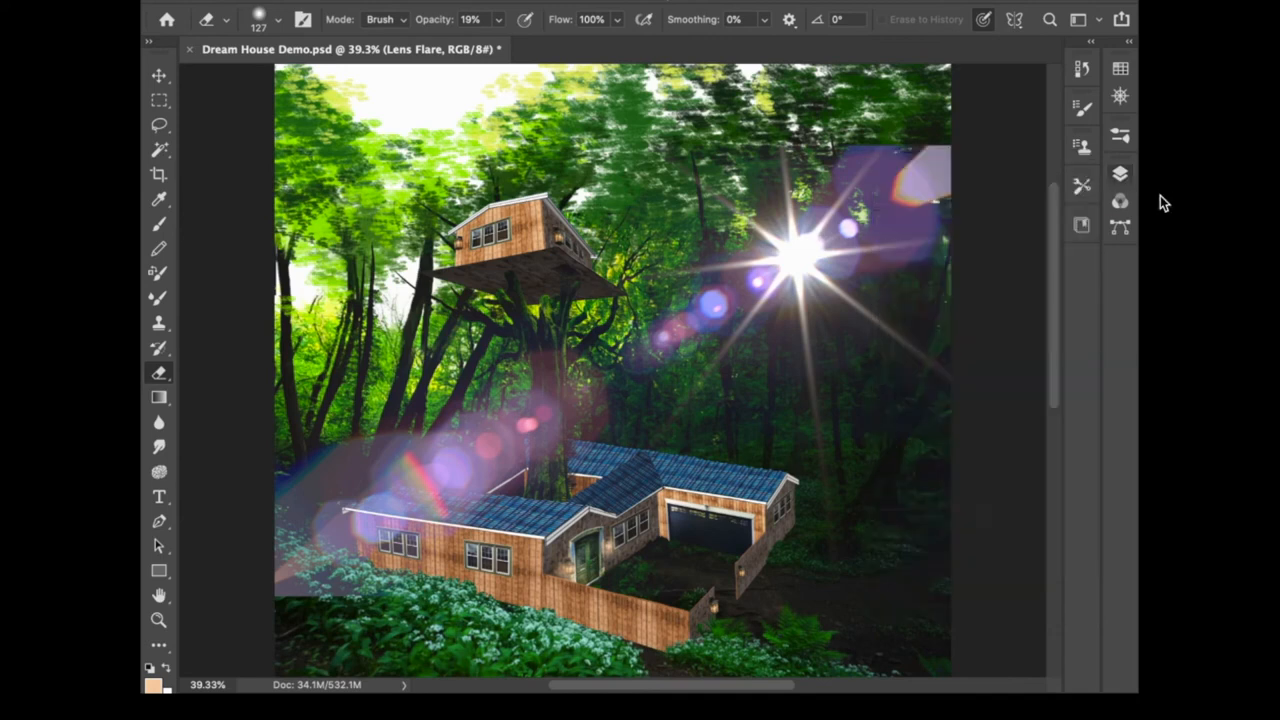
- Flip the lens flare horizontally and move it so its bright star sits in the upper-left corner
key(ctrl+t)
click(328, 2)
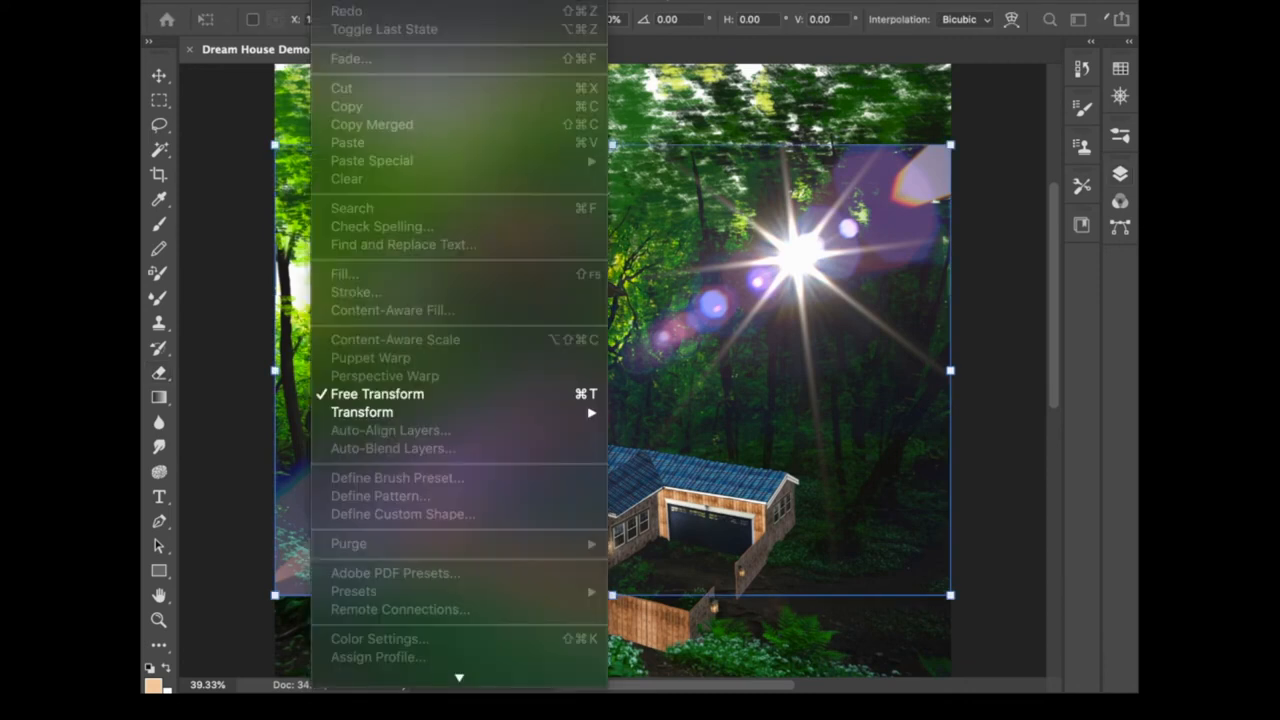
mouse_move(402, 412)
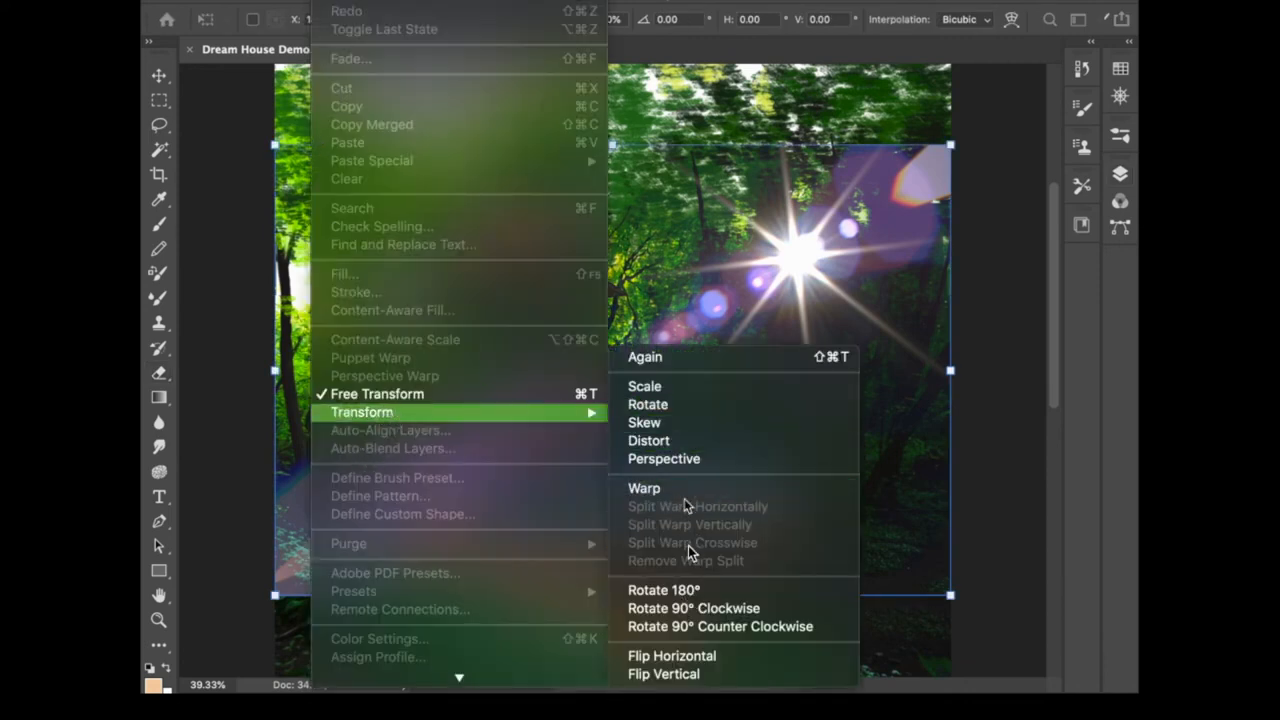
click(726, 658)
drag(396, 239, 335, 128)
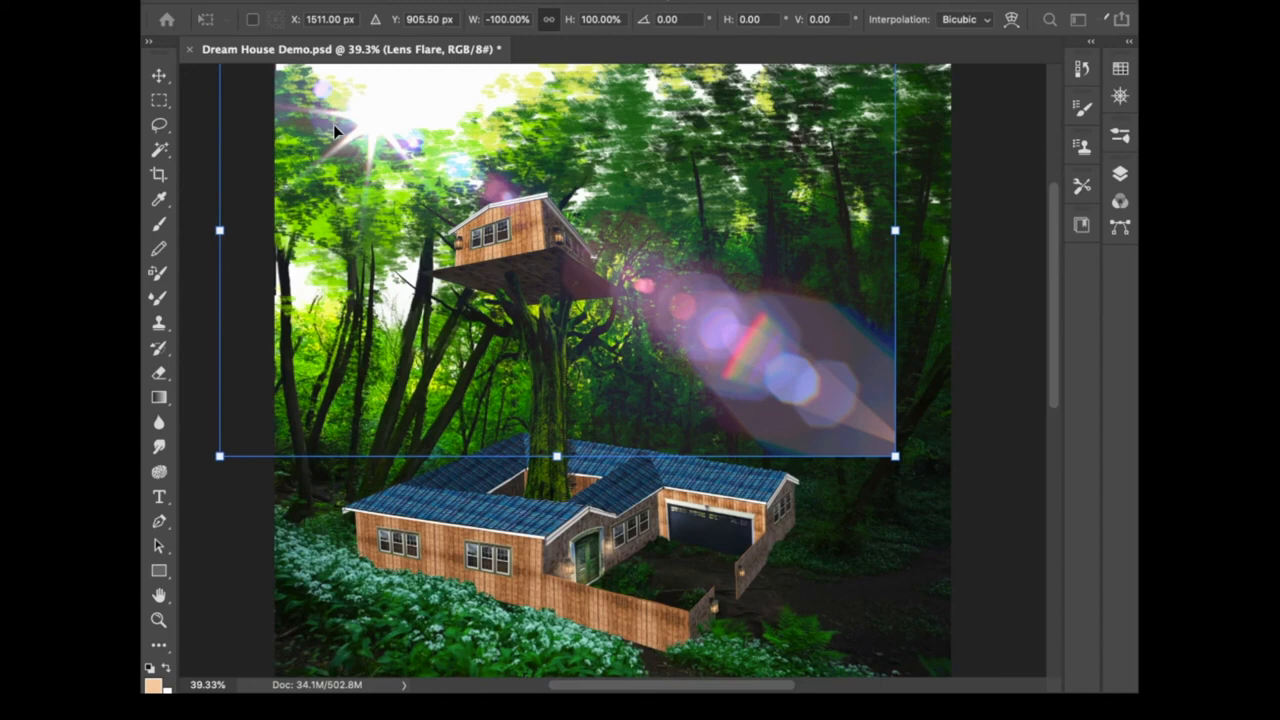
key(Return)
- Smudge the lens flare's lower-right edge with the Smudge tool at 63% strength
key(e)
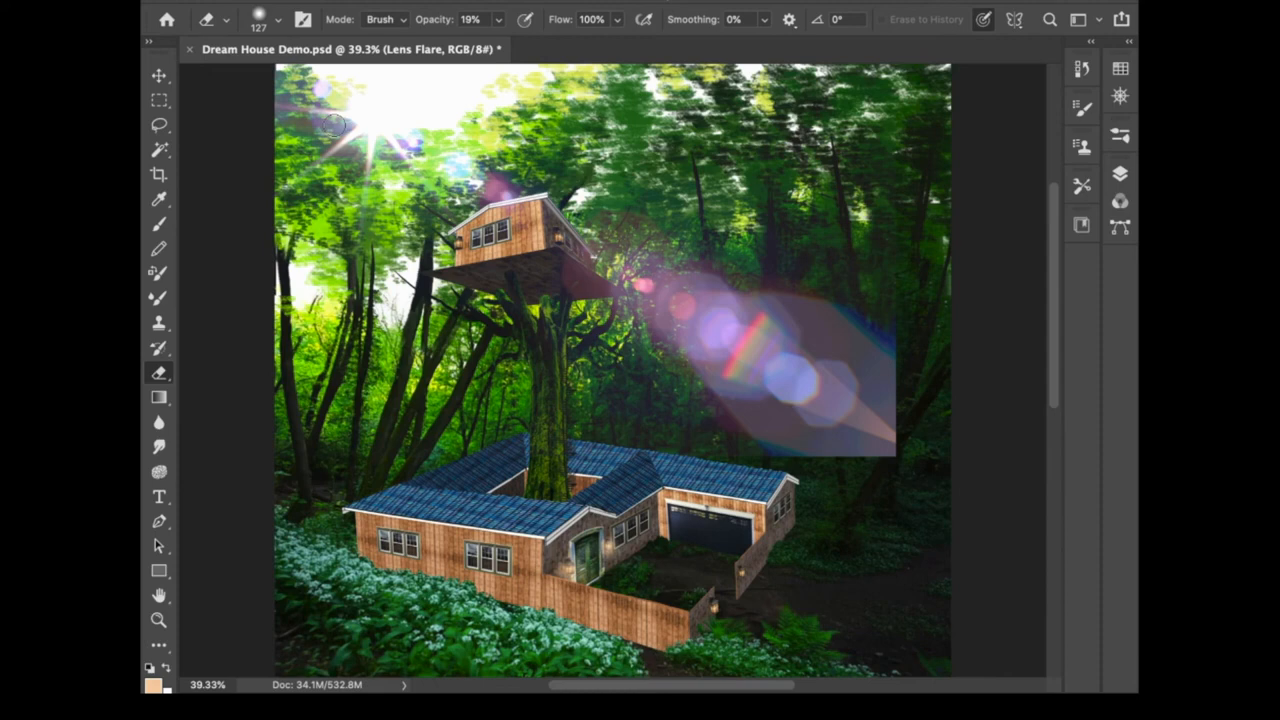
click(158, 446)
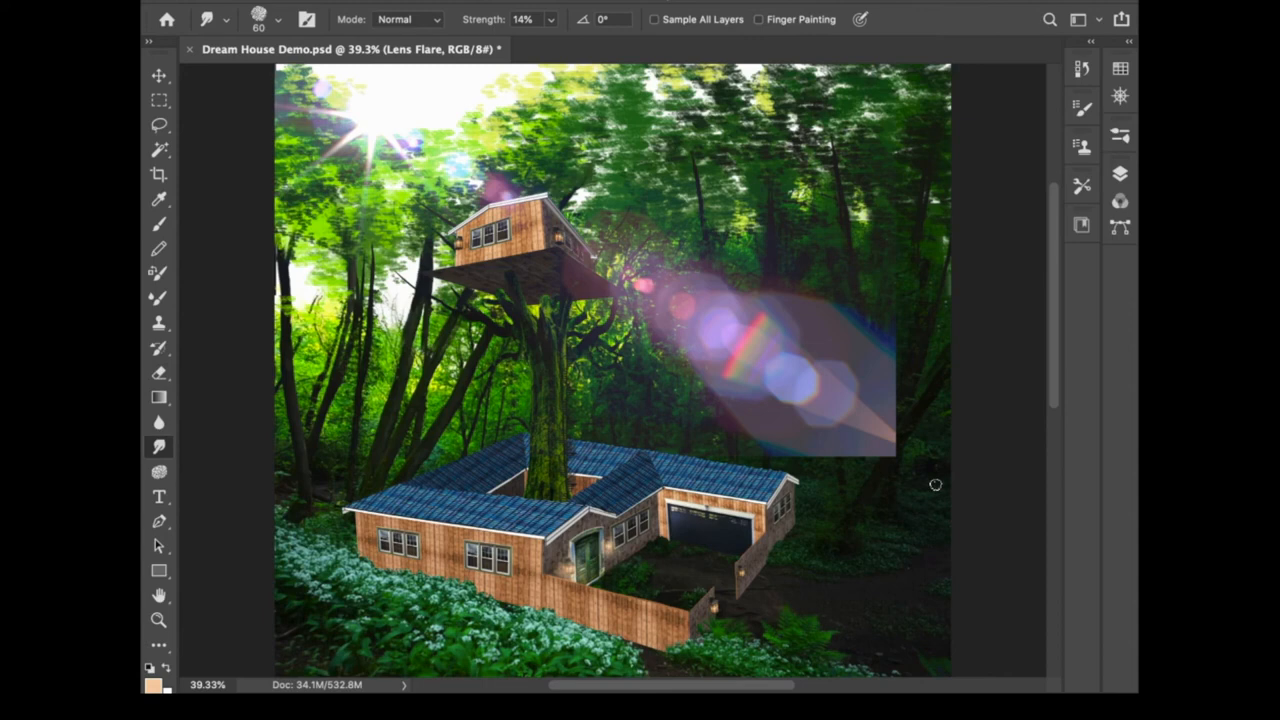
drag(486, 20, 510, 19)
mouse_move(857, 389)
mouse_down()
mouse_move(912, 406)
mouse_move(908, 510)
mouse_up()
drag(884, 362, 900, 506)
mouse_move(908, 410)
mouse_down()
mouse_move(914, 497)
mouse_move(880, 504)
mouse_up()
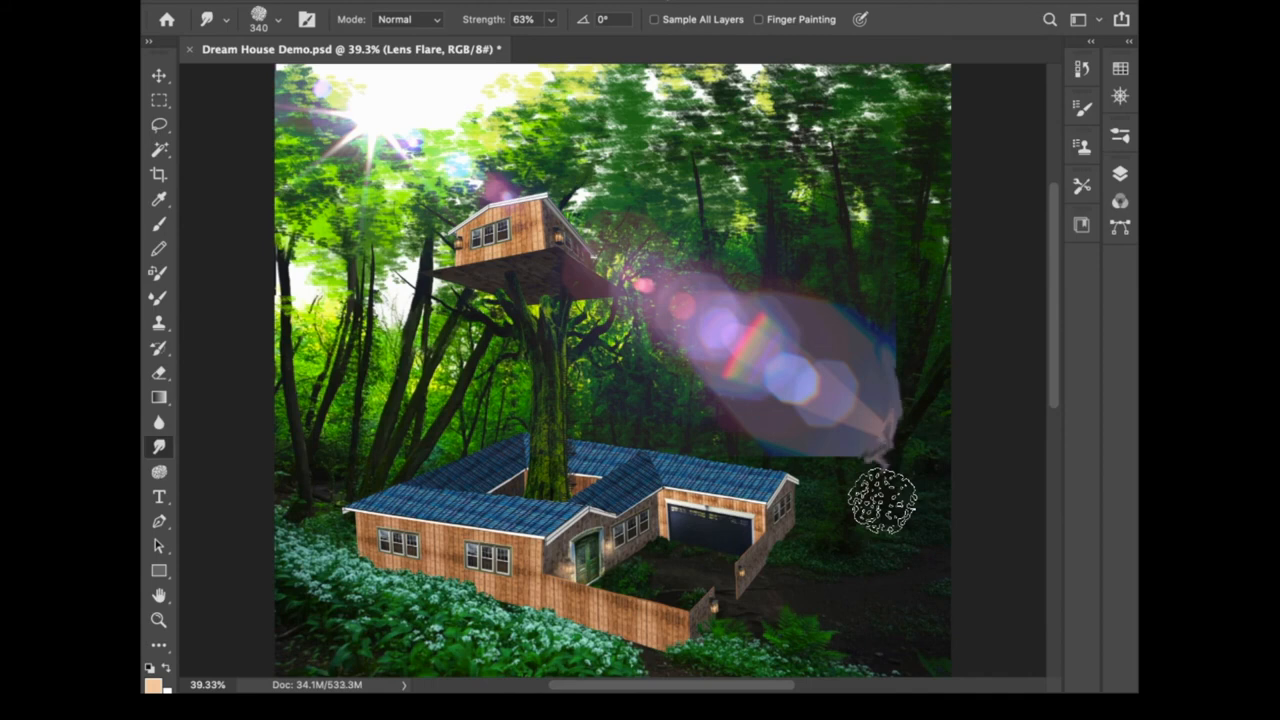
- Pick a brush from the Wet Media Brushes set for the Smudge tool
click(1125, 135)
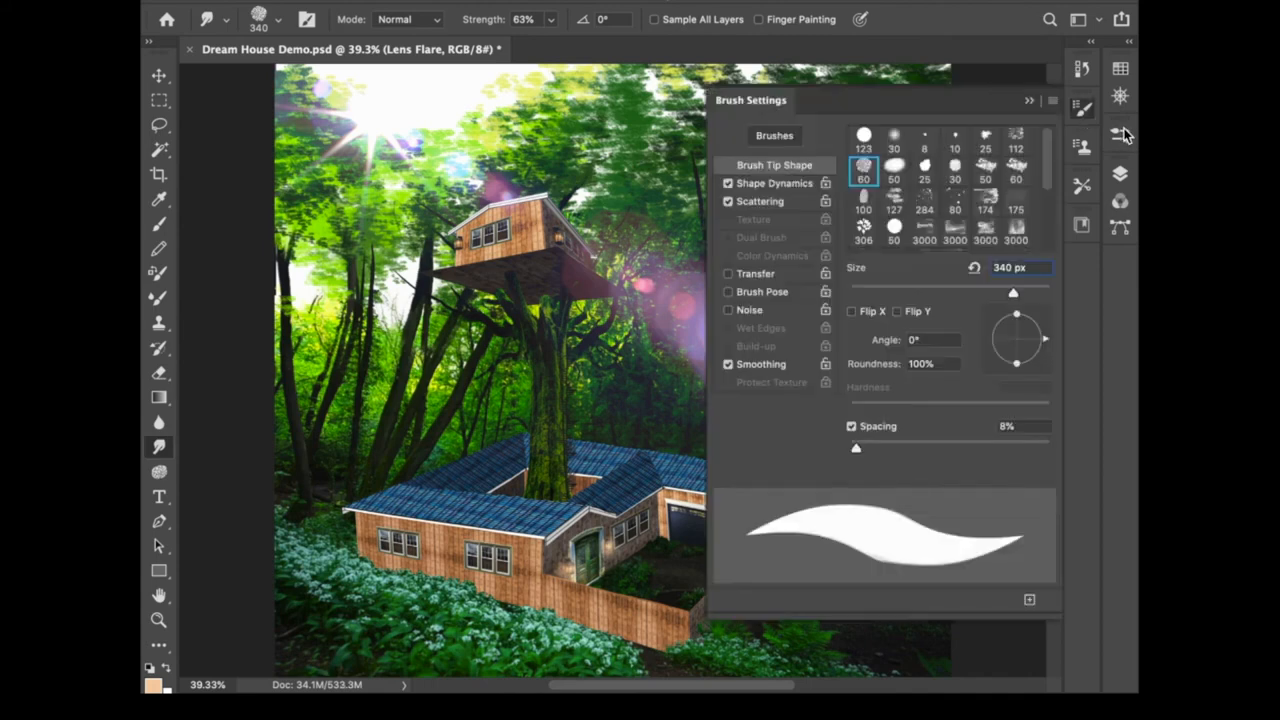
scroll(1047, 193, down, 2)
click(1082, 147)
click(1121, 135)
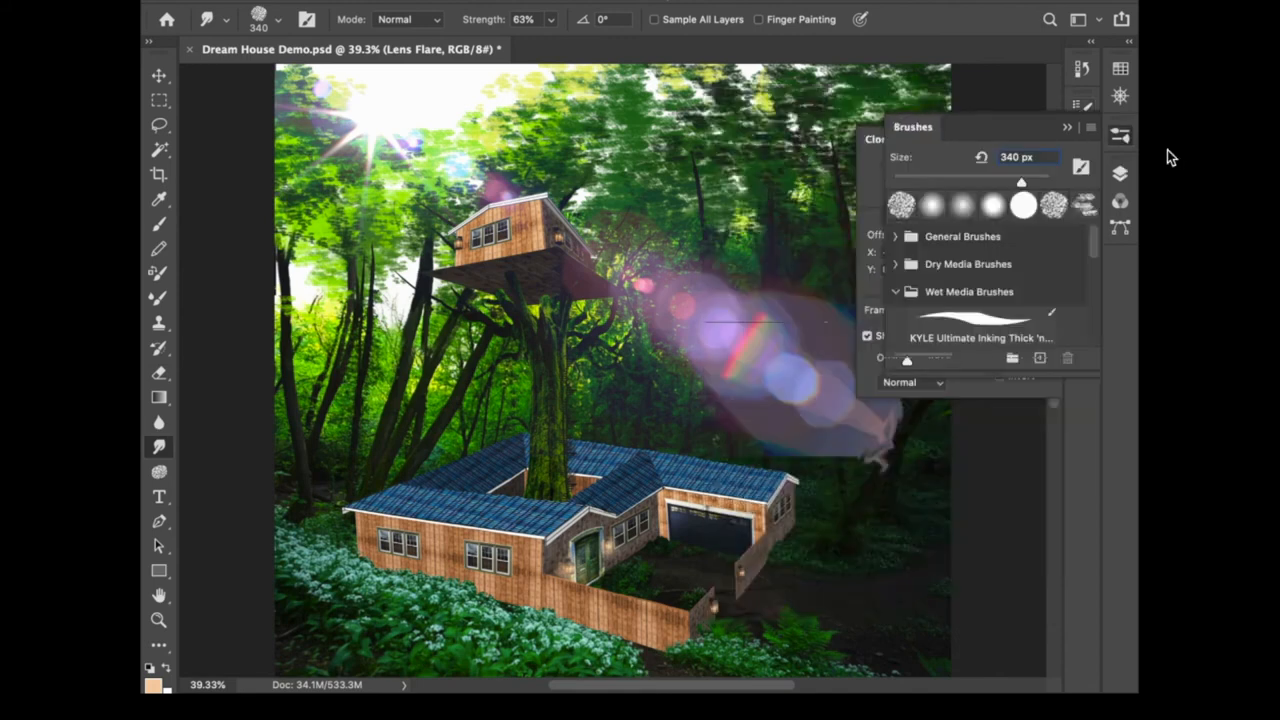
drag(1093, 248, 1092, 284)
click(981, 303)
click(1120, 173)
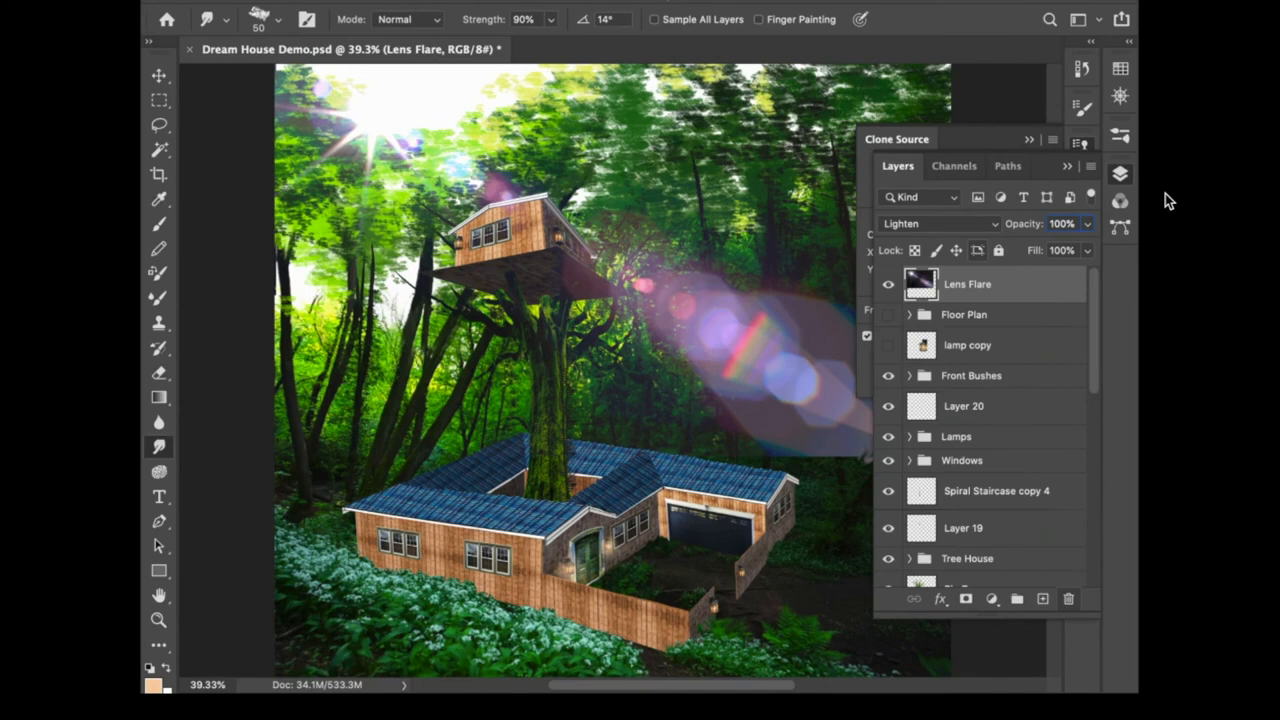
click(1120, 170)
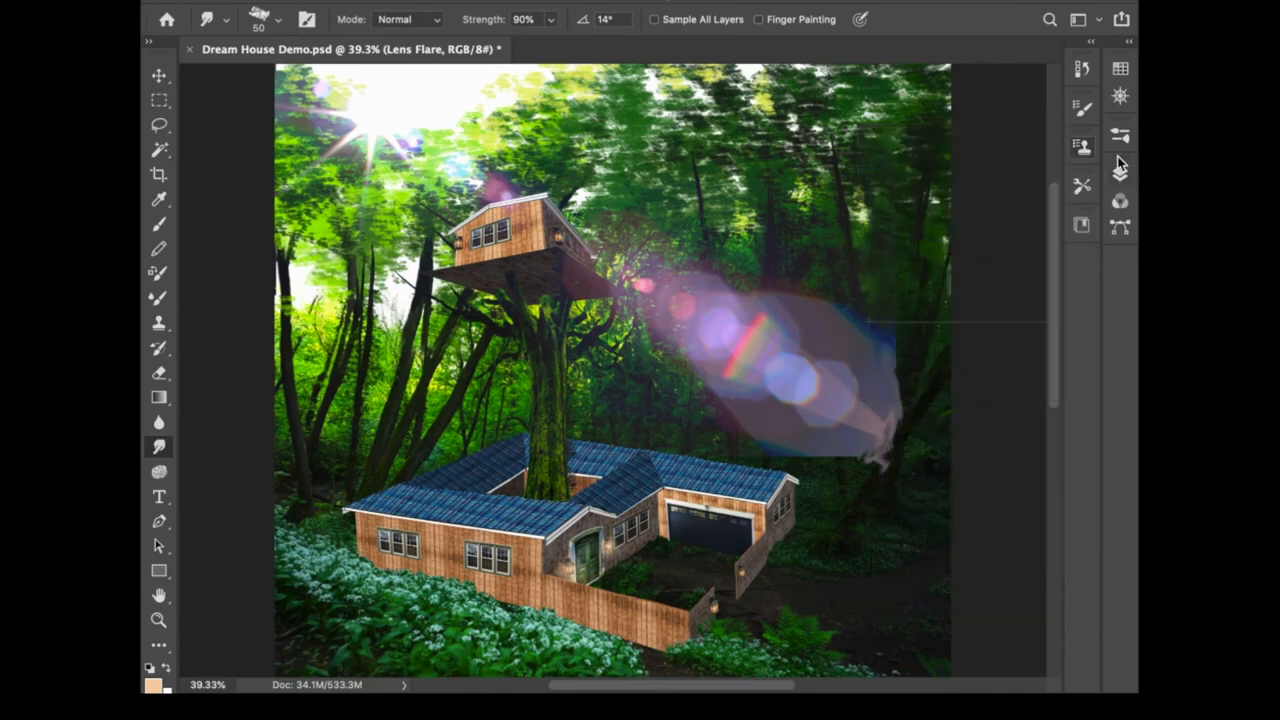
- Set the smudge strength to 37% and smudge the flare's lower-right edge further
drag(490, 18, 432, 10)
drag(836, 402, 921, 417)
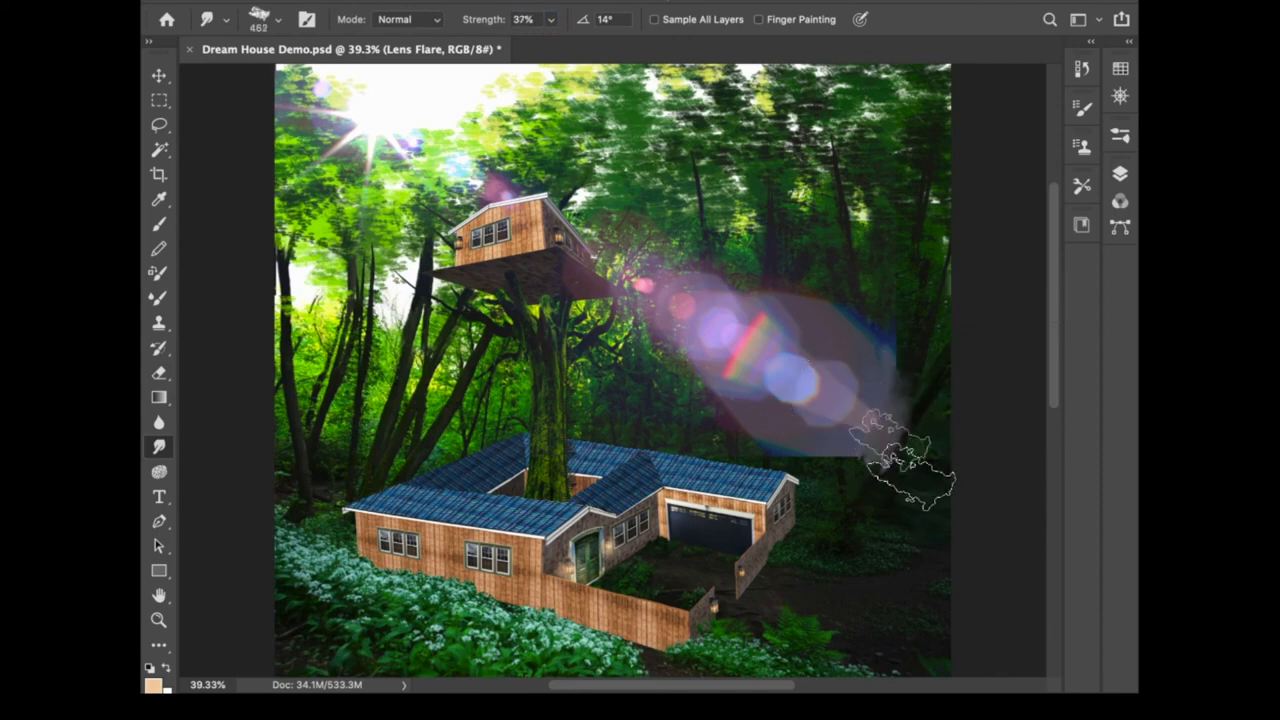
mouse_move(893, 443)
mouse_down()
mouse_move(929, 451)
mouse_move(775, 463)
mouse_move(797, 488)
mouse_up()
mouse_move(917, 493)
mouse_down()
mouse_move(867, 370)
mouse_move(865, 500)
mouse_move(871, 433)
mouse_up()
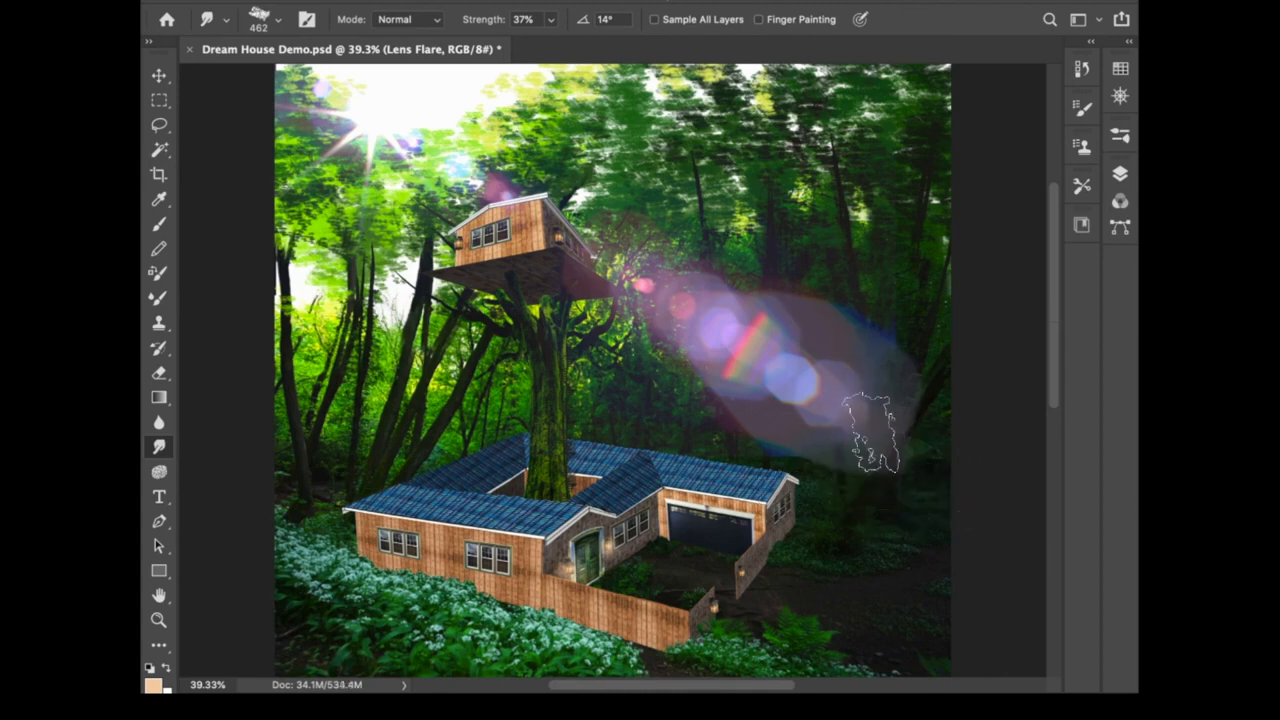
- Erase the lens flare's hard lower-right edge with a very large Eraser brush
key(e)
drag(791, 416, 994, 519)
mouse_move(838, 418)
mouse_down()
mouse_move(840, 462)
mouse_move(998, 483)
mouse_up()
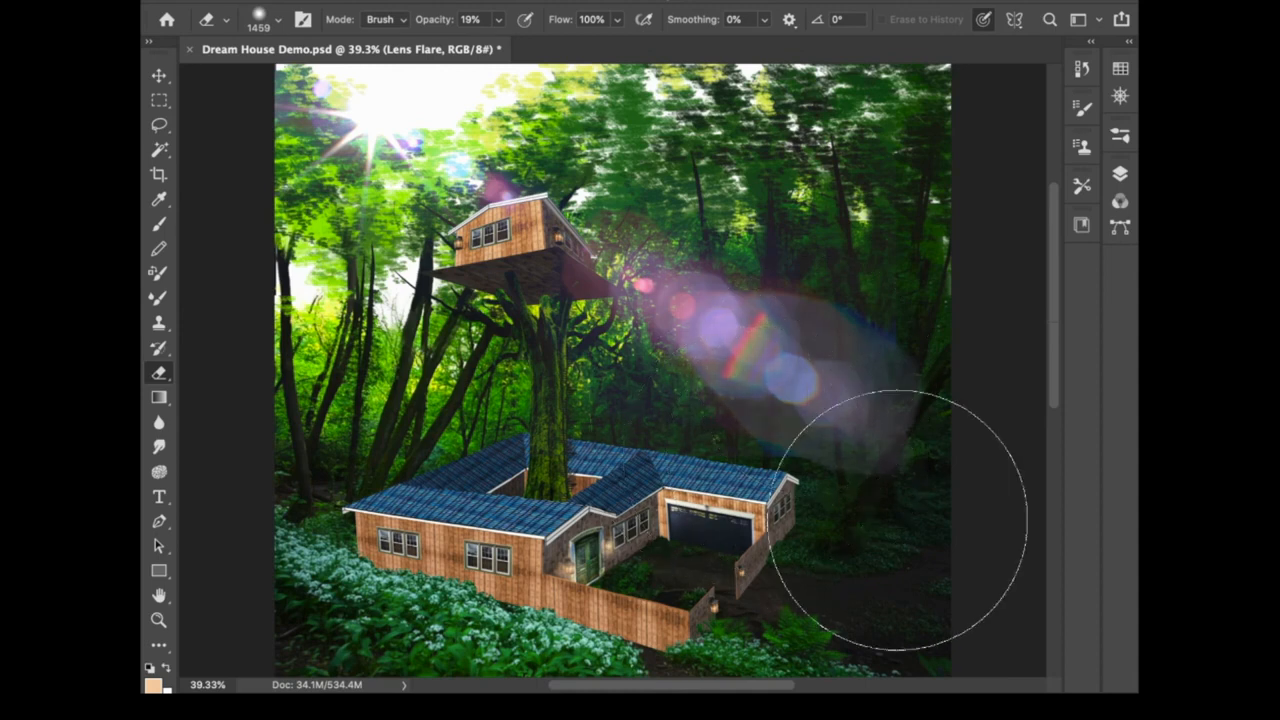
mouse_move(960, 527)
mouse_down()
mouse_move(841, 338)
mouse_move(942, 518)
mouse_move(876, 342)
mouse_move(943, 464)
mouse_move(884, 458)
mouse_move(943, 495)
mouse_up()
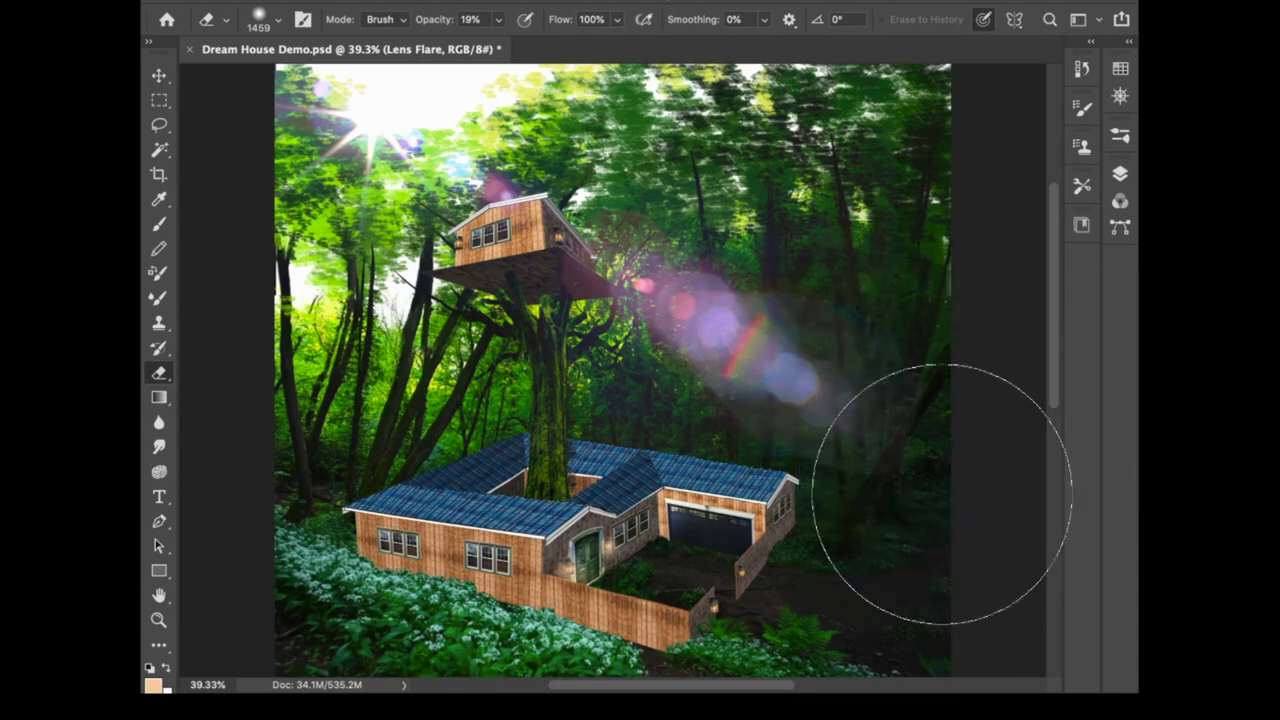